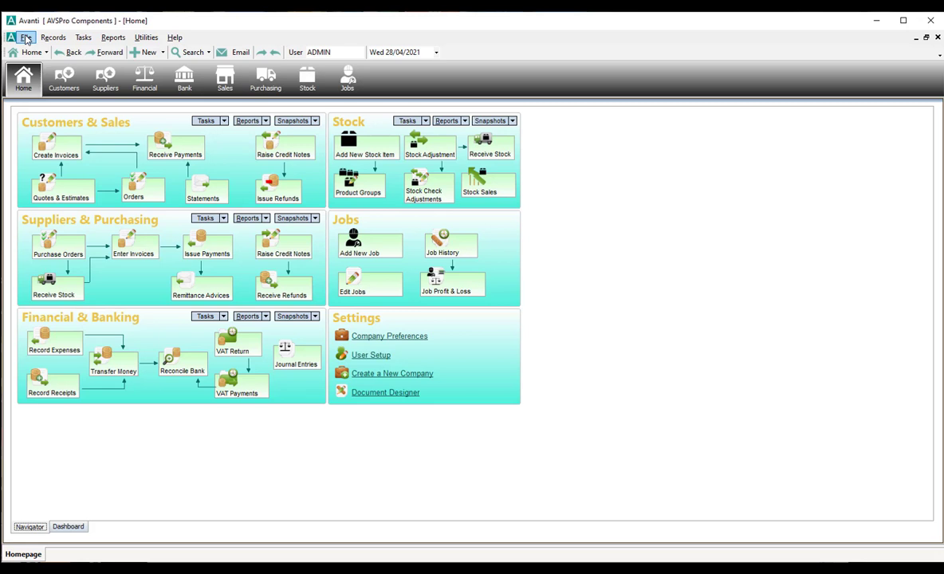
Check the company's reports and documents preferences, then close them without changes.
{"action": "left_click", "coordinate": [27, 39]}
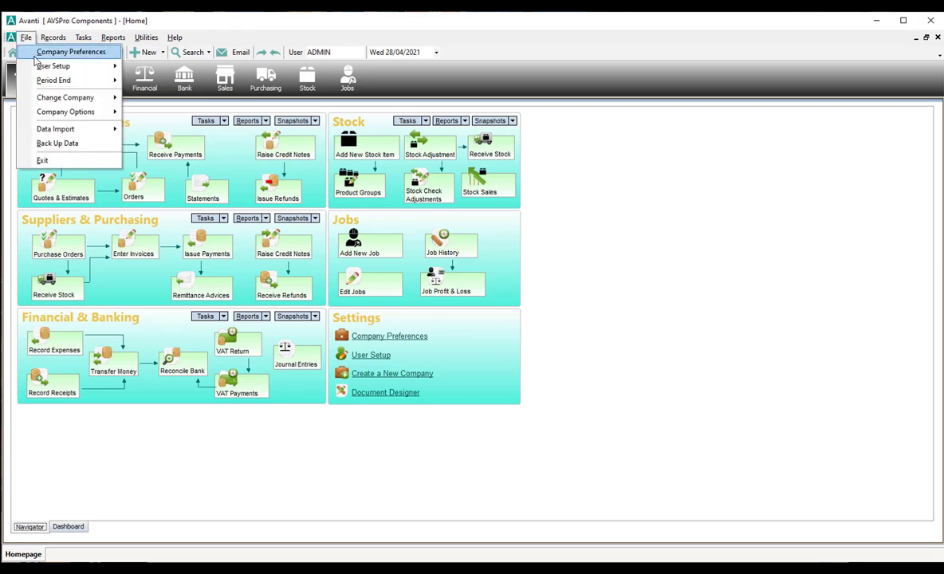
{"action": "left_click", "coordinate": [34, 54]}
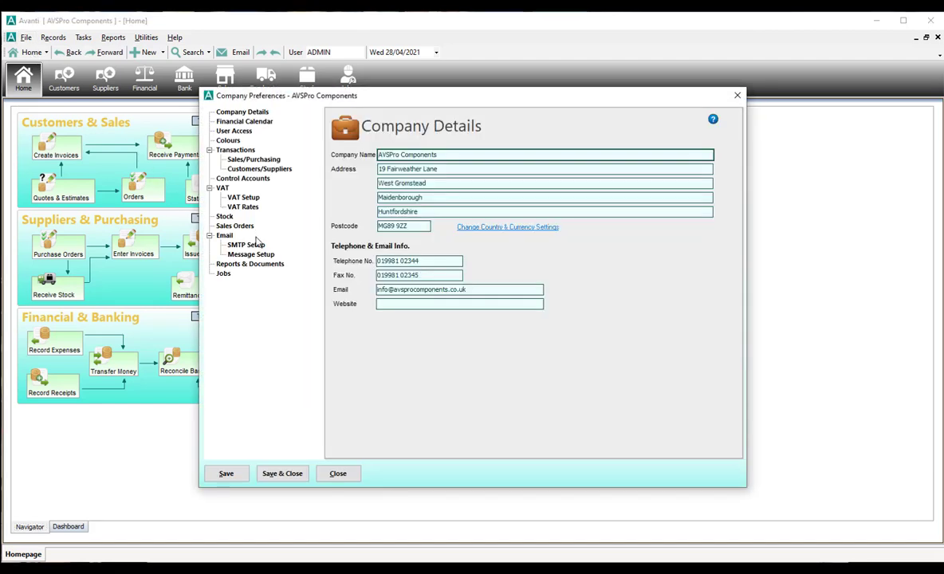
{"action": "left_click", "coordinate": [249, 264]}
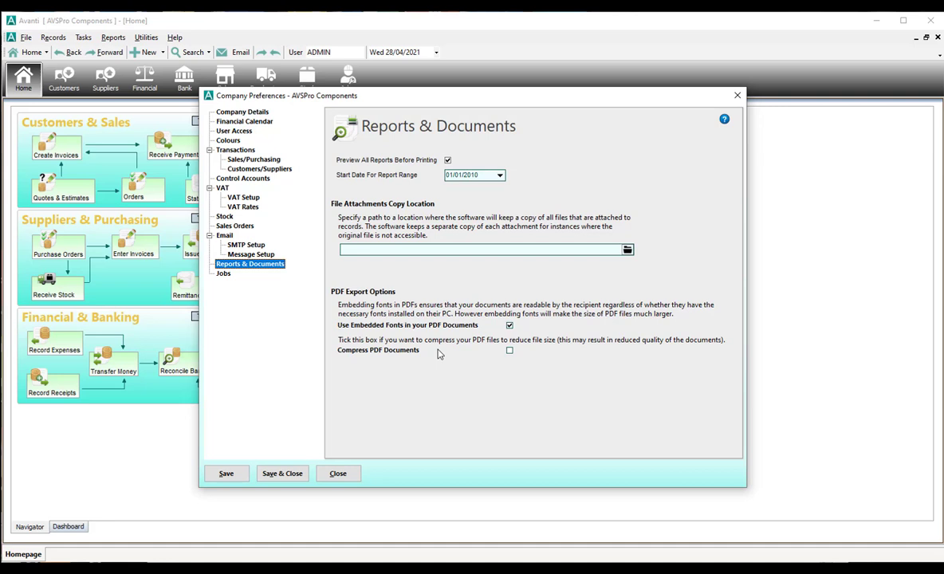
{"action": "left_click", "coordinate": [339, 475]}
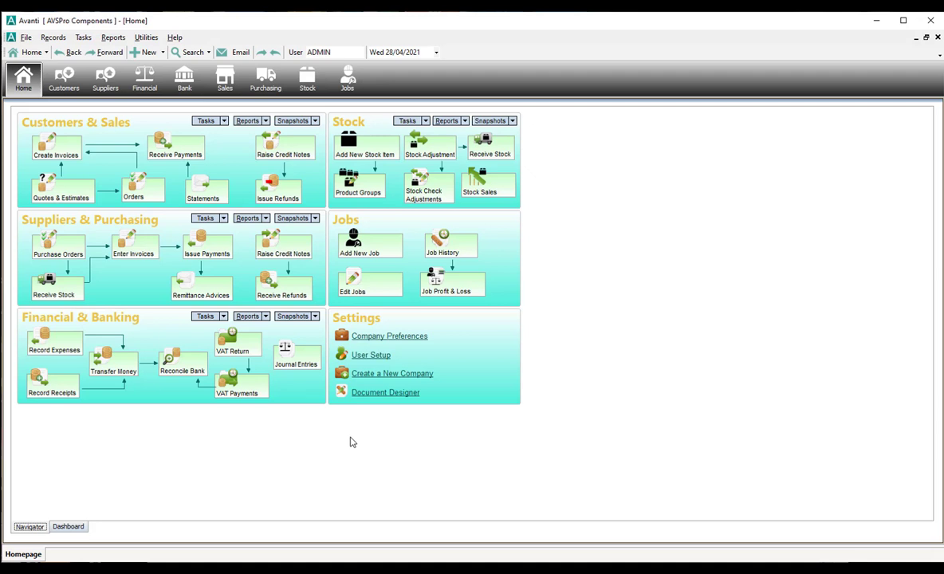
Open the Stock Order Report from the Stock module's Reports list.
{"action": "left_click", "coordinate": [308, 80]}
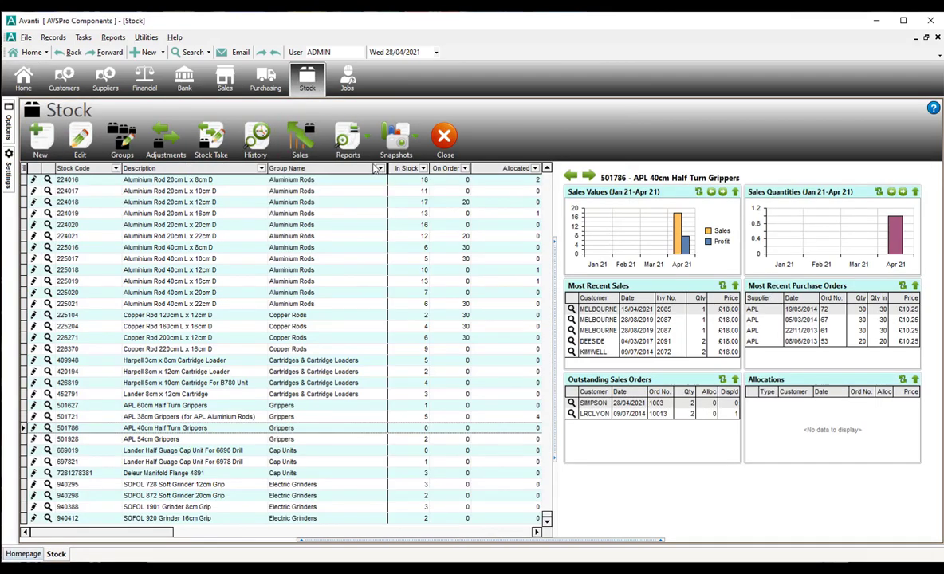
{"action": "left_click", "coordinate": [359, 140]}
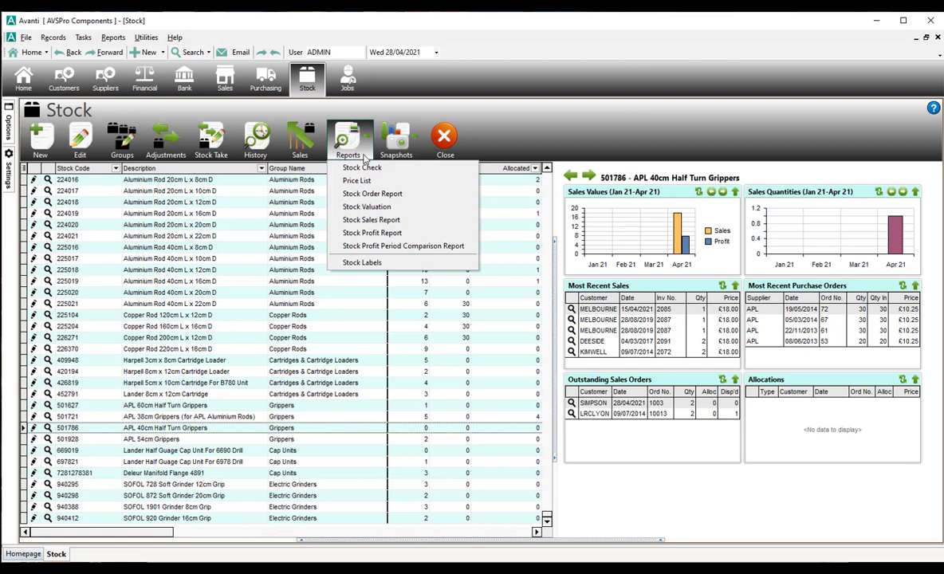
{"action": "left_click", "coordinate": [379, 195]}
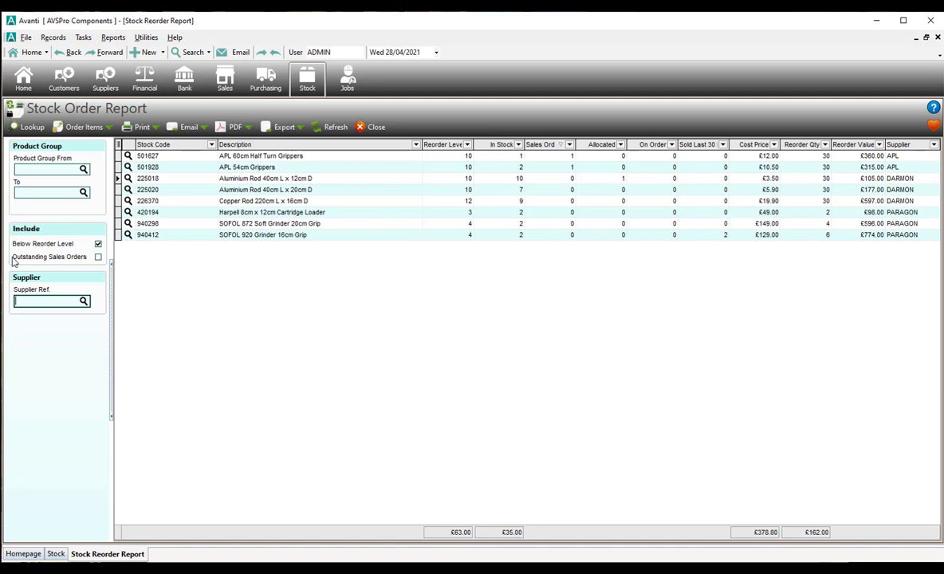
Add outstanding sales orders (13 items), widen the Sales Orders column, and select the Lander cartridge row.
{"action": "left_click", "coordinate": [96, 257]}
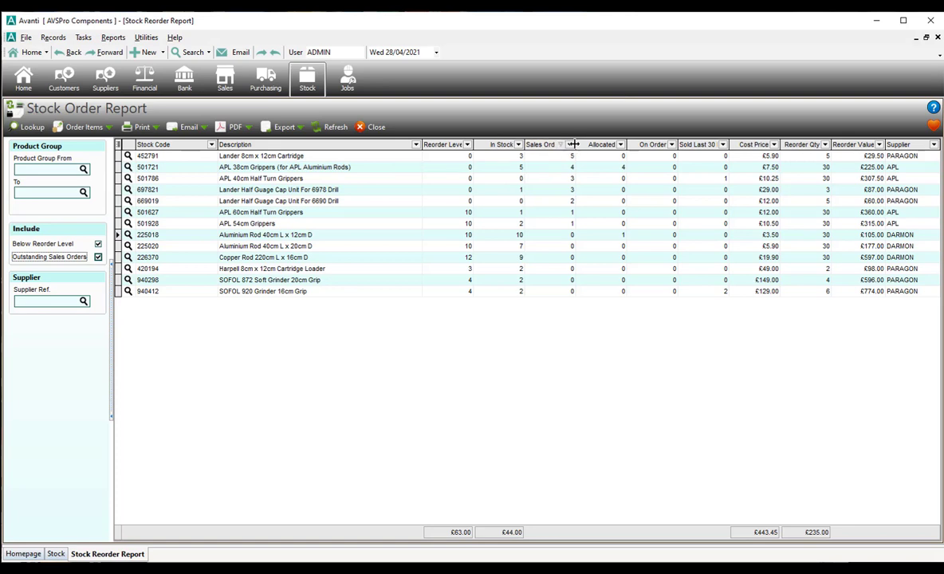
{"action": "left_click_drag", "start_coordinate": [576, 144], "coordinate": [595, 145]}
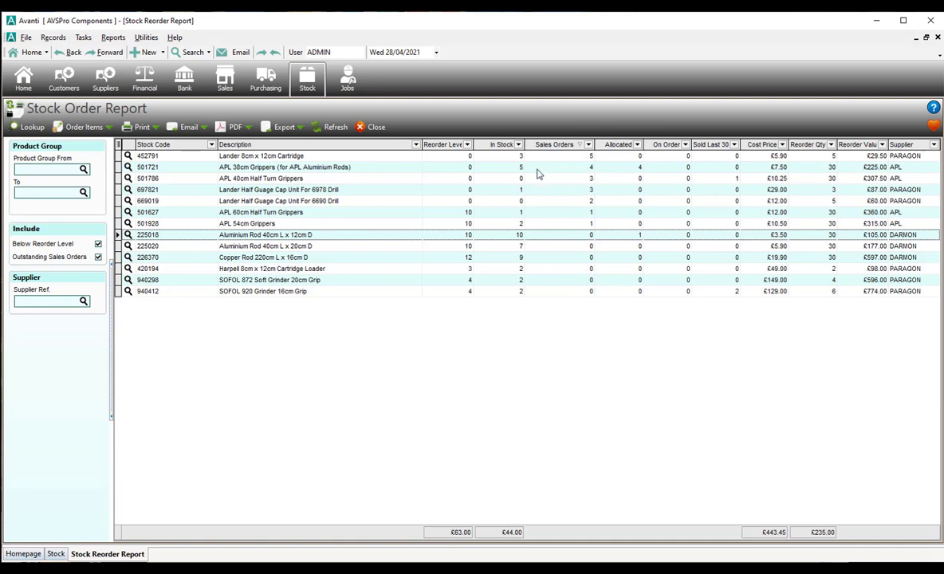
{"action": "left_click", "coordinate": [382, 158]}
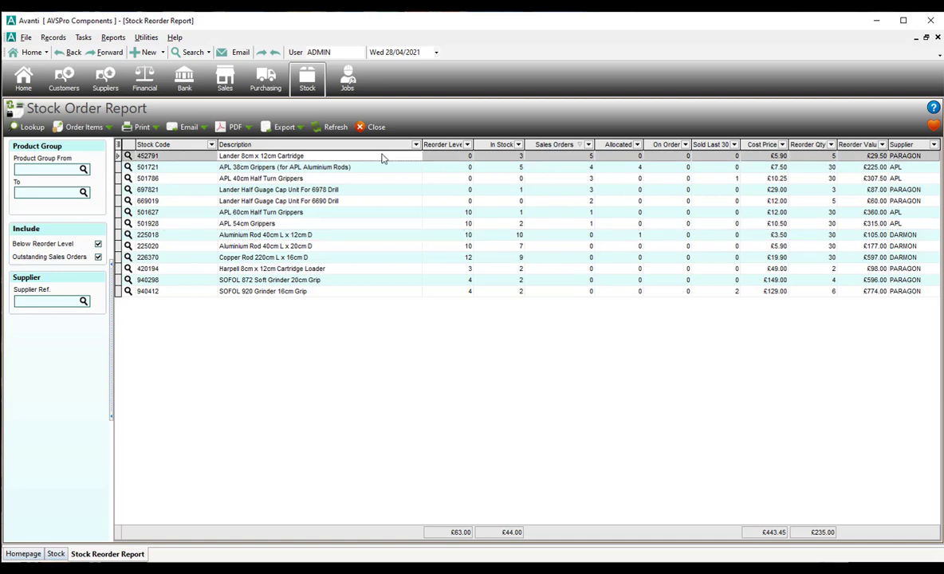
Create a trial purchase order for the Lander cartridge, discard it unsaved, and close the report.
{"action": "right_click", "coordinate": [382, 158]}
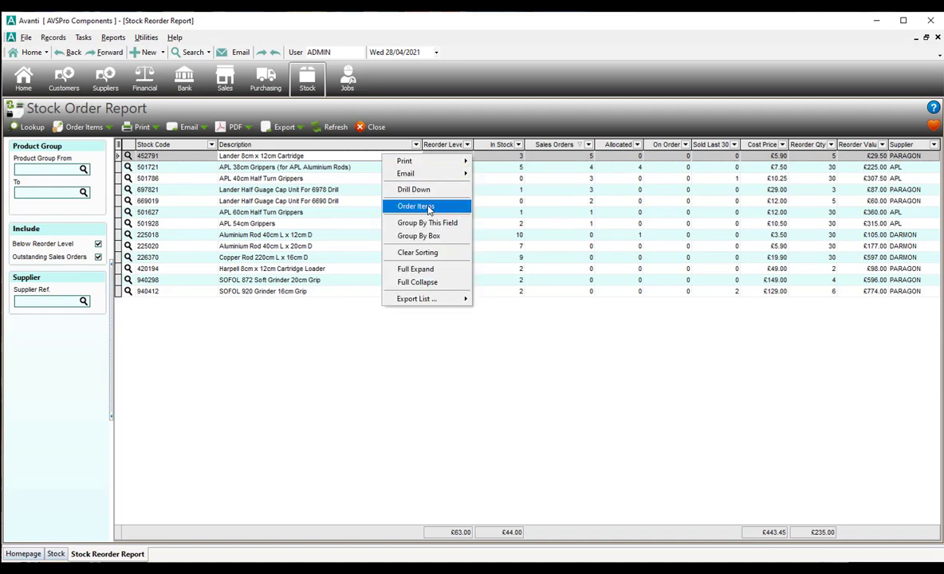
{"action": "left_click", "coordinate": [429, 207]}
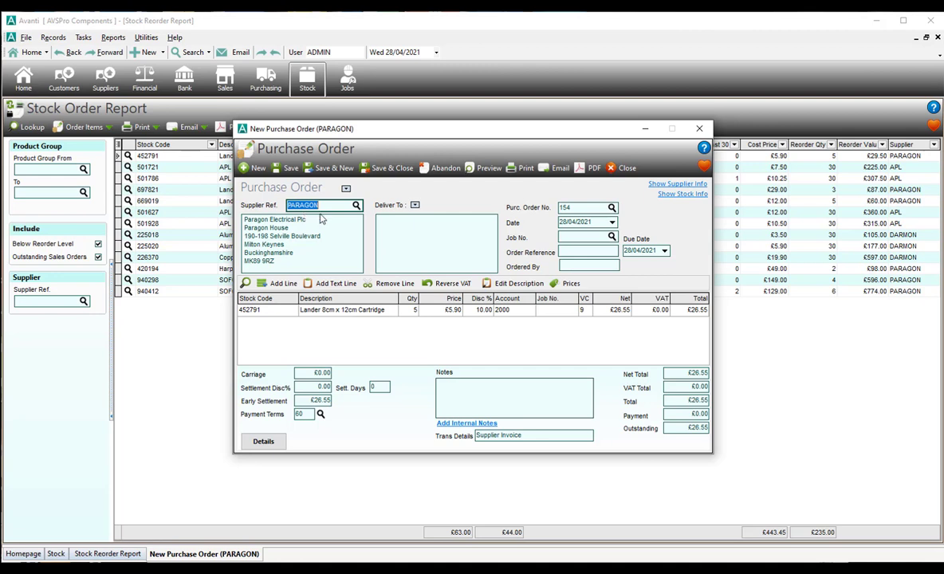
{"action": "left_click", "coordinate": [700, 130]}
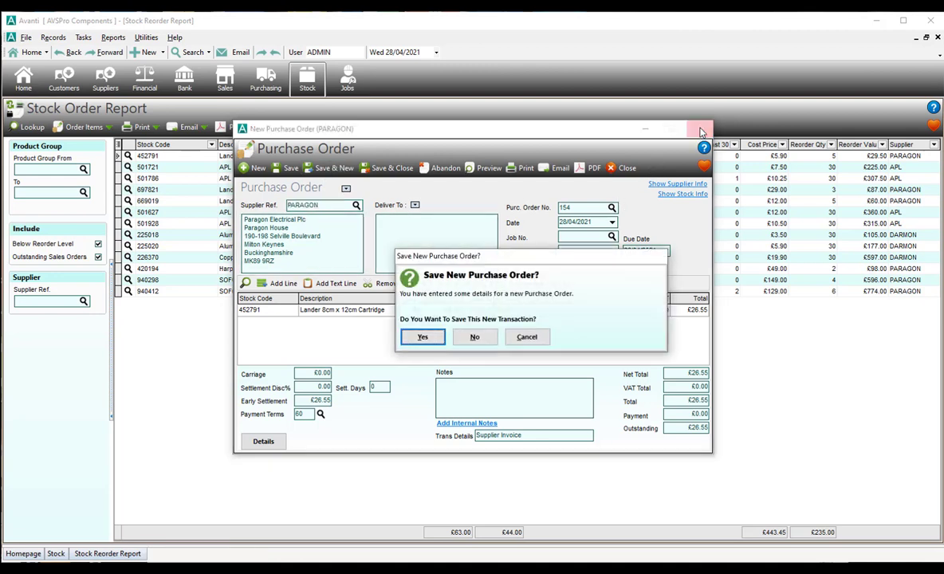
{"action": "left_click", "coordinate": [474, 336]}
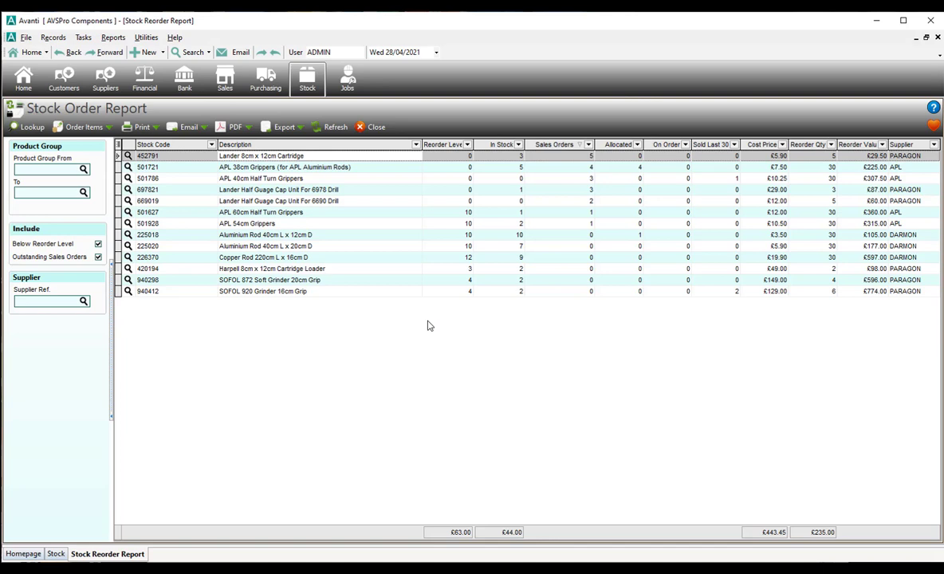
{"action": "left_click", "coordinate": [365, 128]}
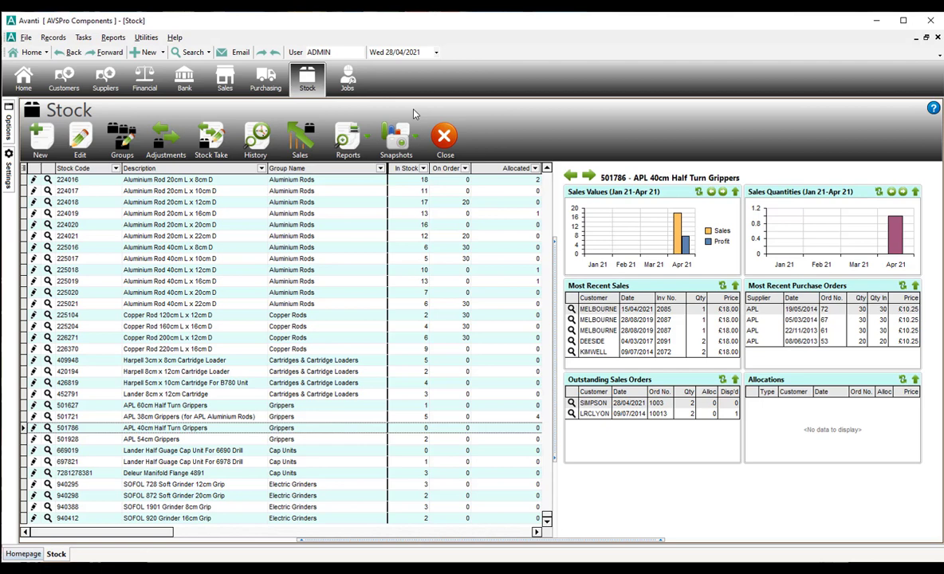
In Document Designer, pick Delivery Notes and open Standard Delivery Note for design.
{"action": "left_click", "coordinate": [147, 38]}
{"action": "left_click", "coordinate": [148, 50]}
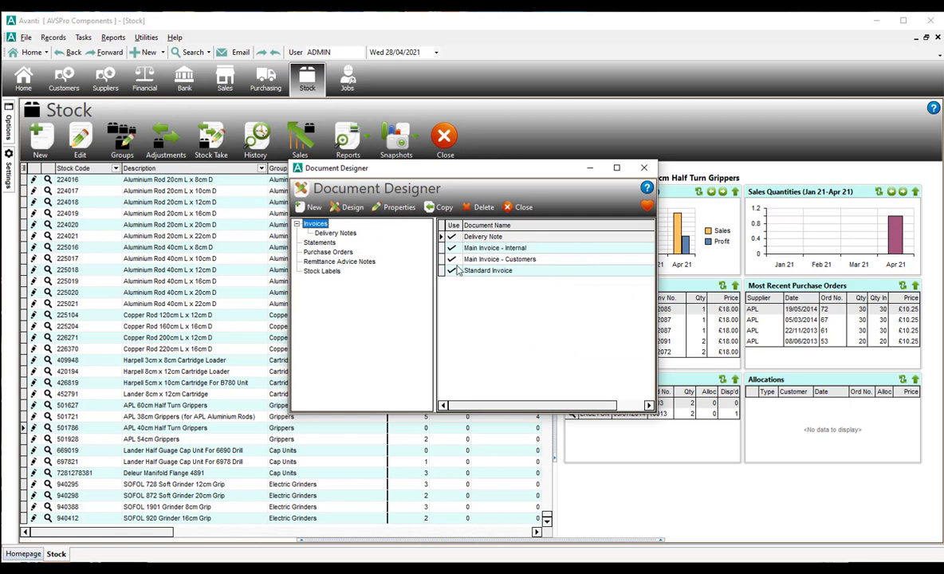
{"action": "left_click", "coordinate": [424, 236]}
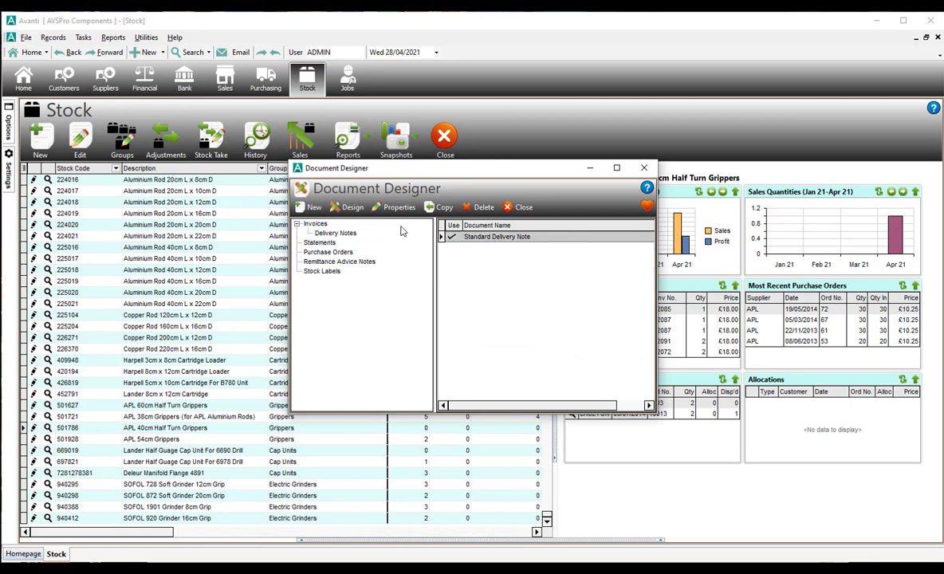
{"action": "left_click", "coordinate": [351, 208]}
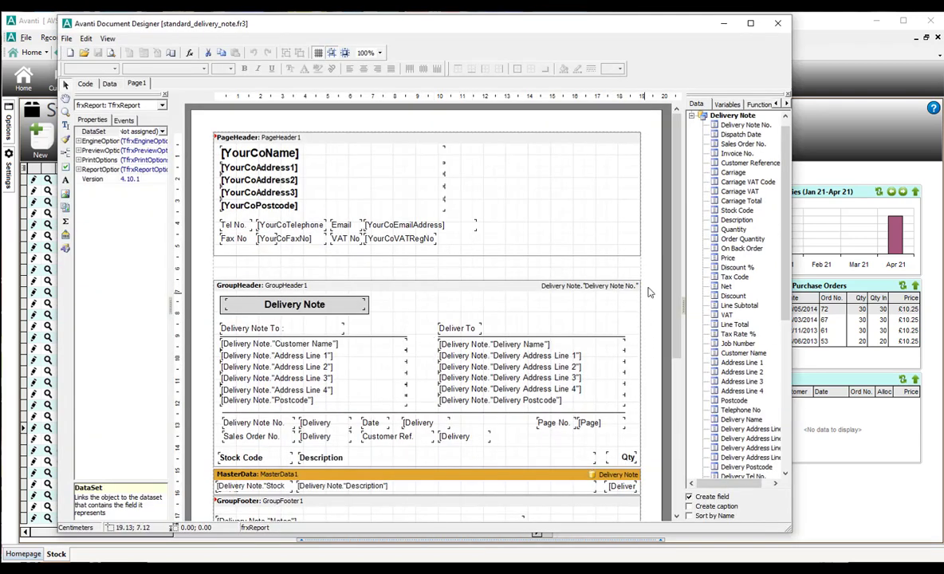
Narrow the Description column heading from 13.20 to 9.70 cm.
{"action": "scroll", "coordinate": [673, 258], "scroll_direction": "down", "scroll_amount": 4}
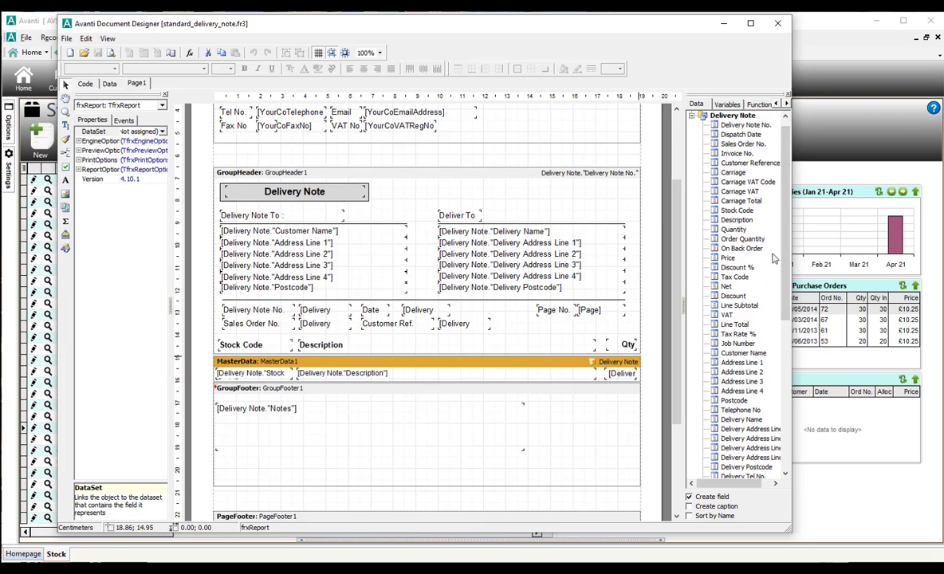
{"action": "left_click", "coordinate": [740, 239]}
{"action": "left_click", "coordinate": [744, 251]}
{"action": "left_click", "coordinate": [582, 349]}
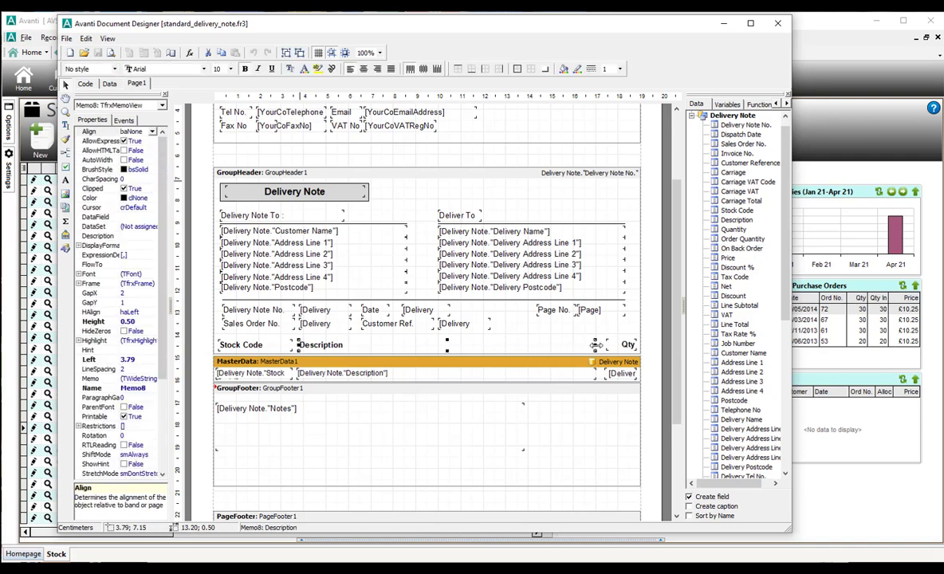
{"action": "left_click_drag", "start_coordinate": [586, 345], "coordinate": [517, 345]}
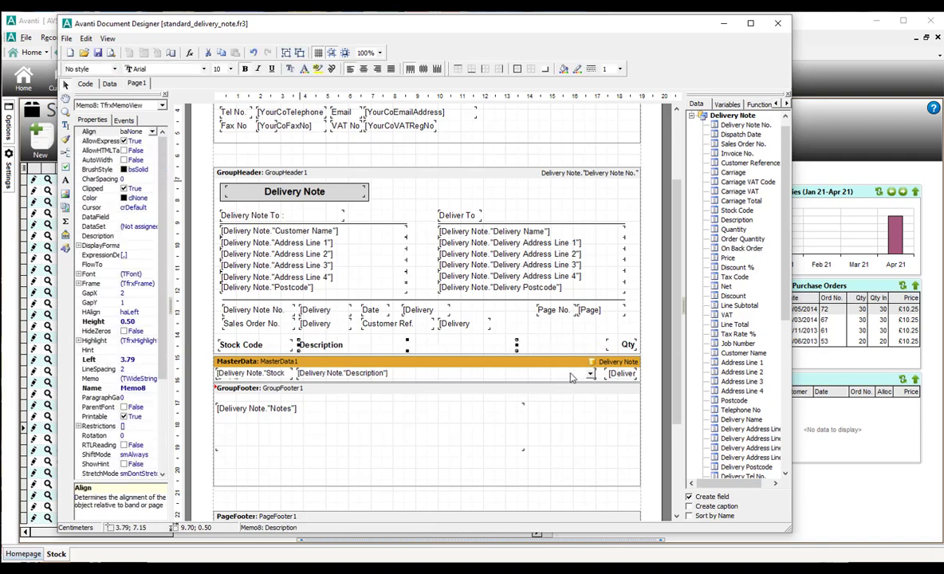
Narrow the Description field and add an Order Quantity field at 13.80 cm, 2.10 cm wide.
{"action": "left_click", "coordinate": [596, 375]}
{"action": "left_click_drag", "start_coordinate": [596, 375], "coordinate": [514, 373]}
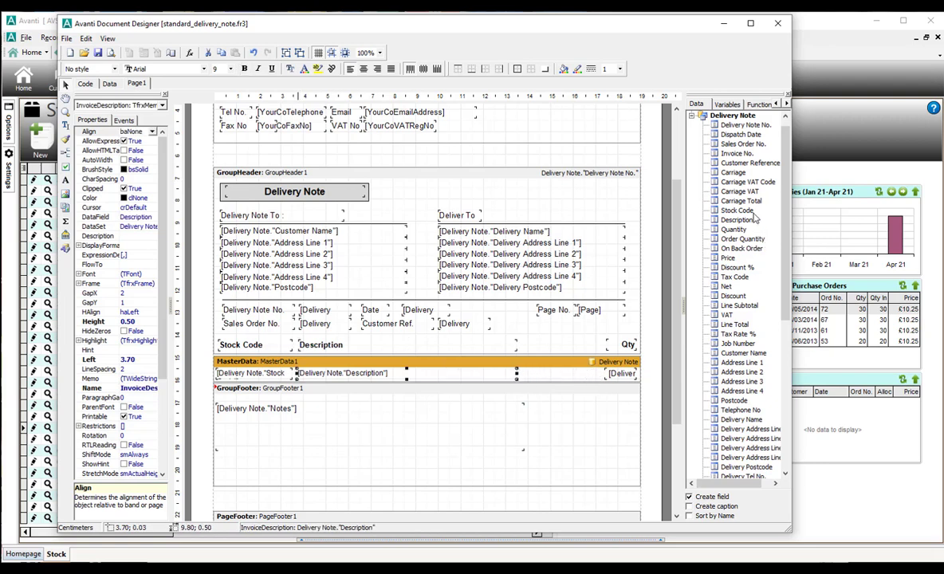
{"action": "left_click_drag", "start_coordinate": [743, 239], "coordinate": [556, 385]}
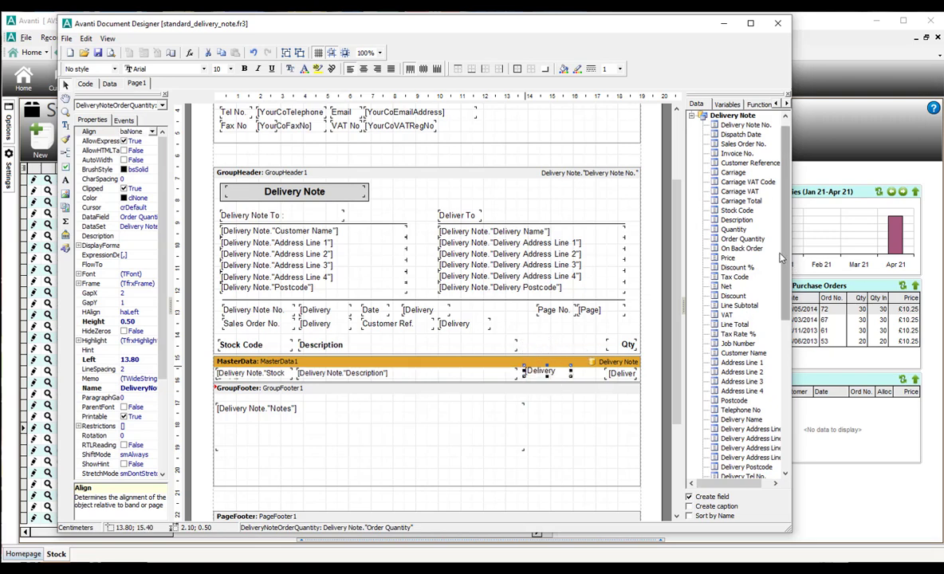
{"action": "left_click", "coordinate": [742, 249]}
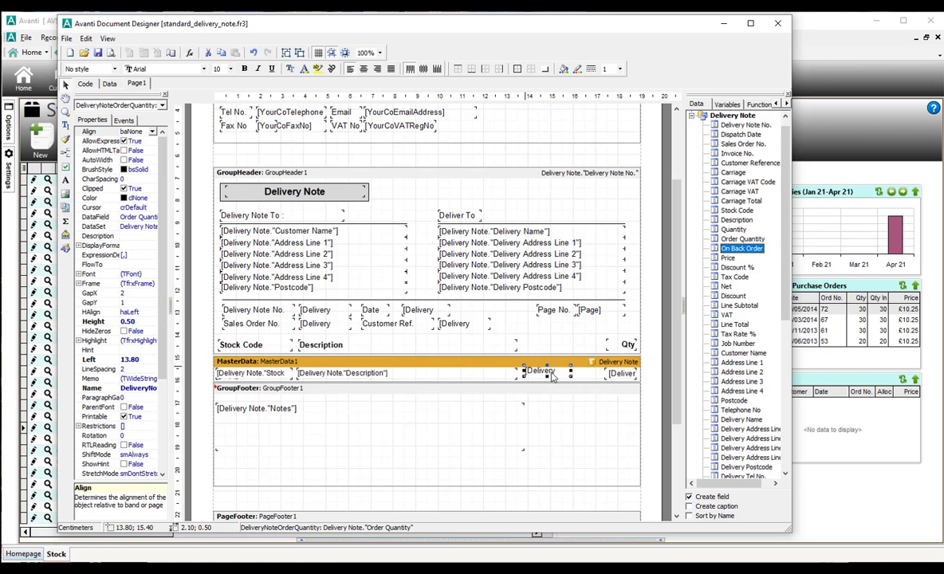
{"action": "left_click_drag", "start_coordinate": [552, 376], "coordinate": [550, 379]}
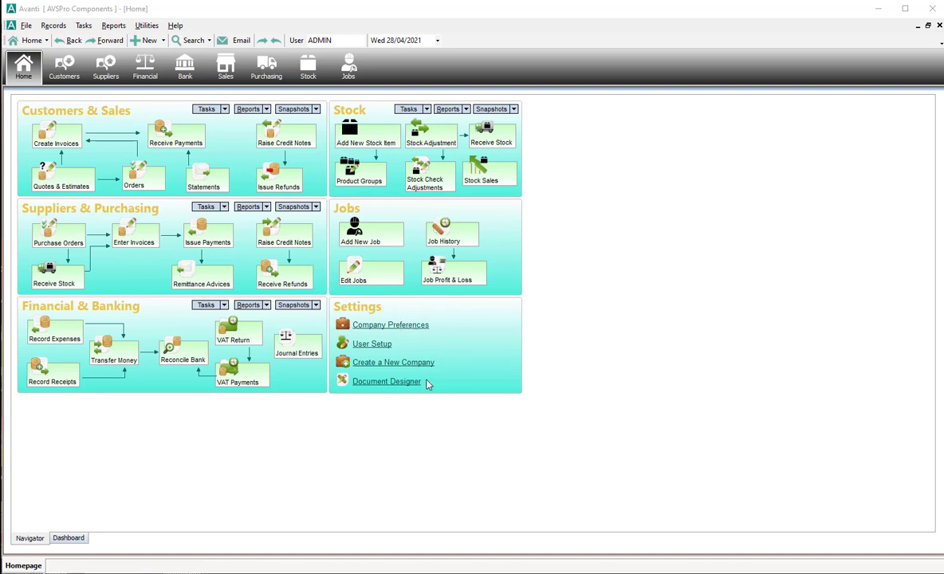
Show the VAT Setup page of Company Preferences, with Making Tax Digital not yet authorised.
{"action": "left_click", "coordinate": [25, 26]}
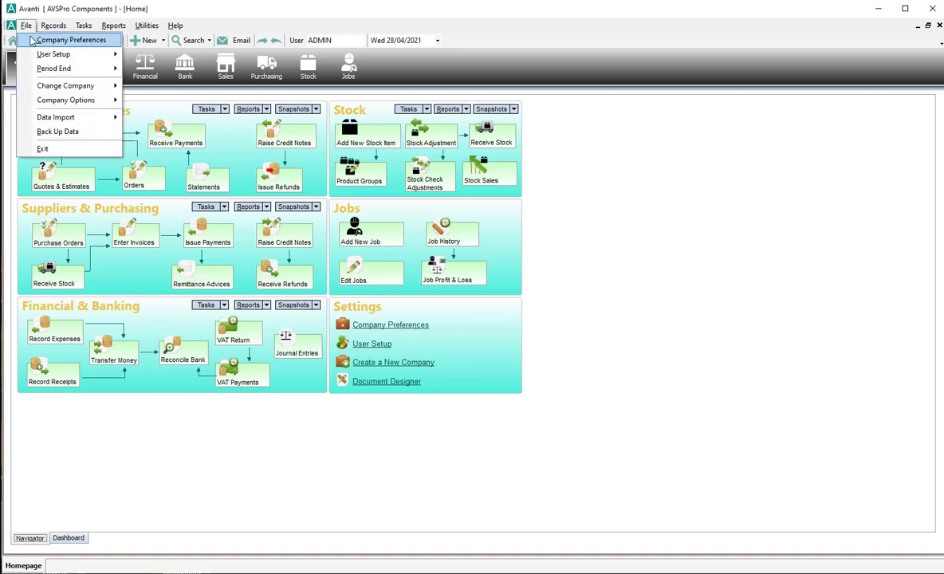
{"action": "left_click", "coordinate": [30, 40]}
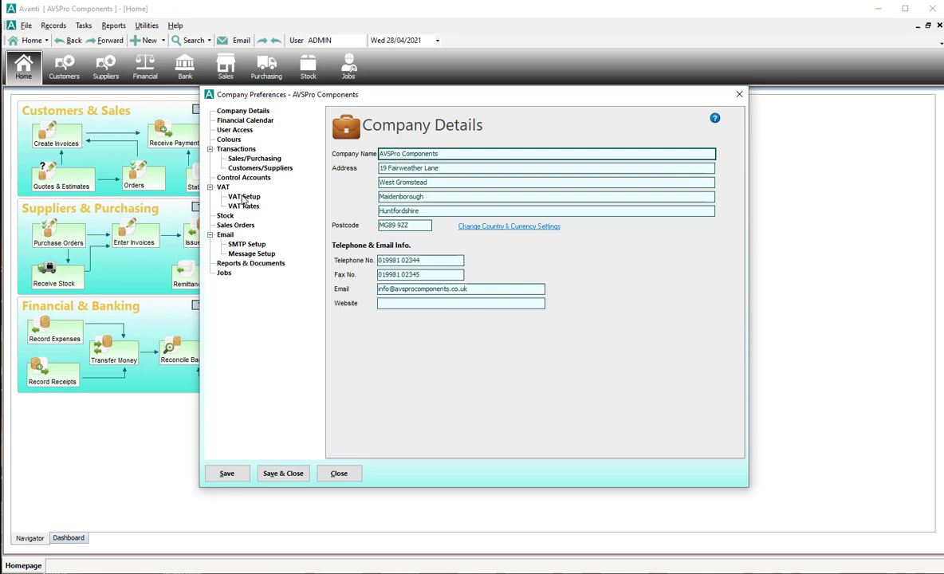
{"action": "left_click", "coordinate": [243, 197]}
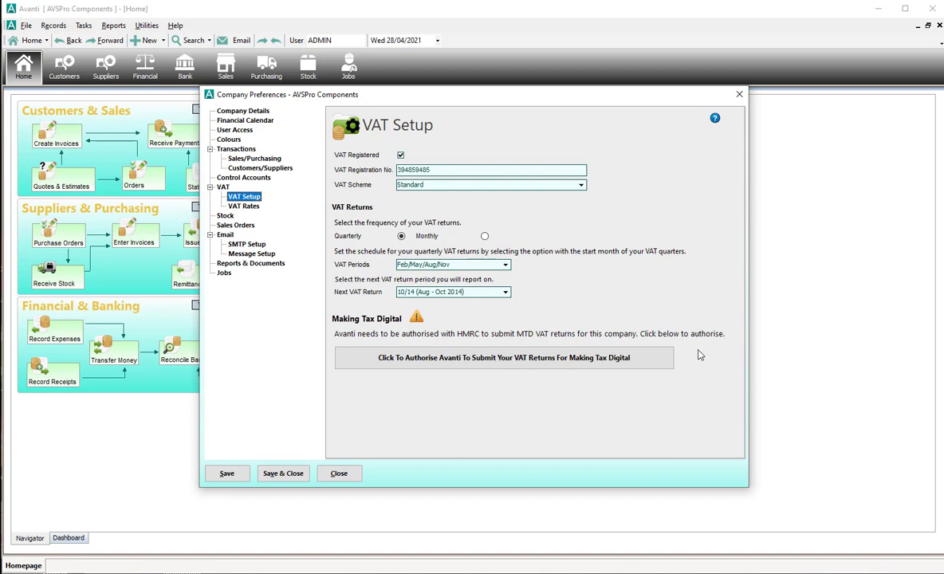
Launch the Making Tax Digital authorisation and review HMRC's 'Authority to interact' page.
{"action": "left_click", "coordinate": [639, 361]}
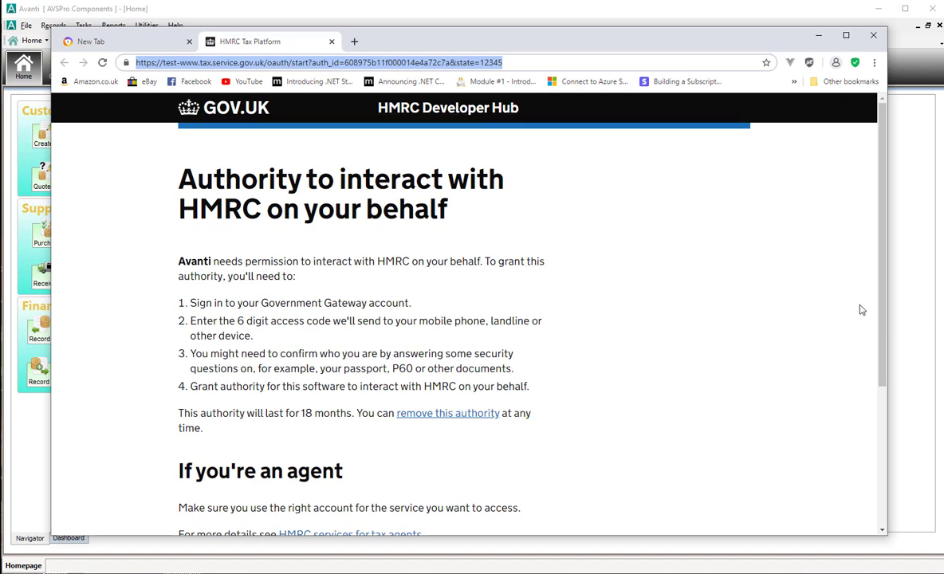
{"action": "left_click", "coordinate": [884, 235]}
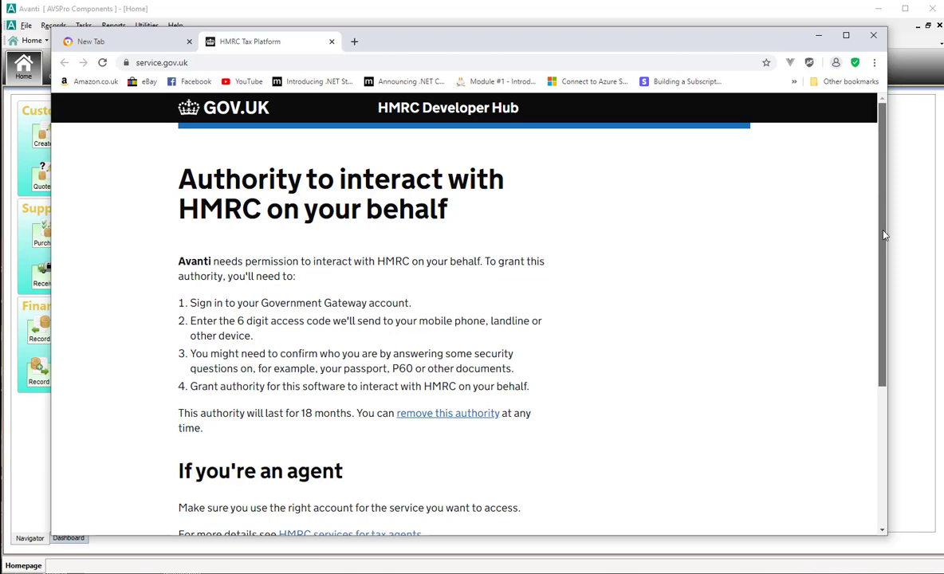
{"action": "left_click_drag", "start_coordinate": [883, 235], "coordinate": [887, 275]}
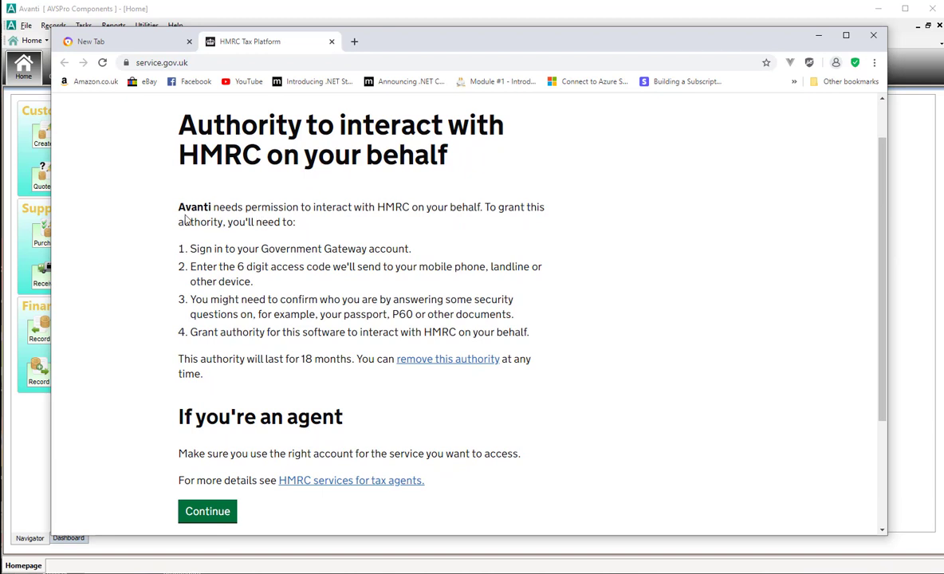
{"action": "left_click_drag", "start_coordinate": [179, 205], "coordinate": [507, 228]}
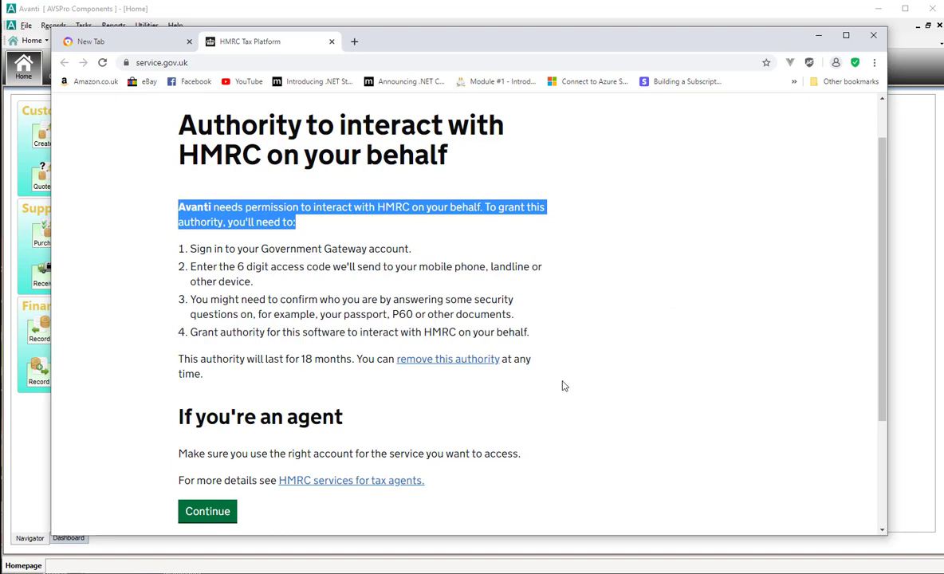
Continue to HMRC sign-in and sign in with the test user ID and password.
{"action": "left_click", "coordinate": [206, 513]}
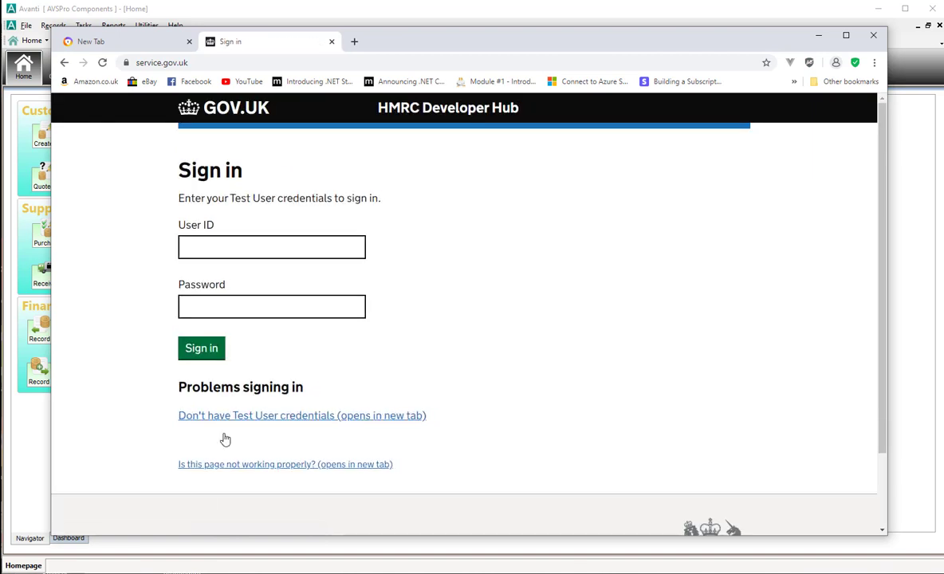
{"action": "left_click", "coordinate": [239, 250]}
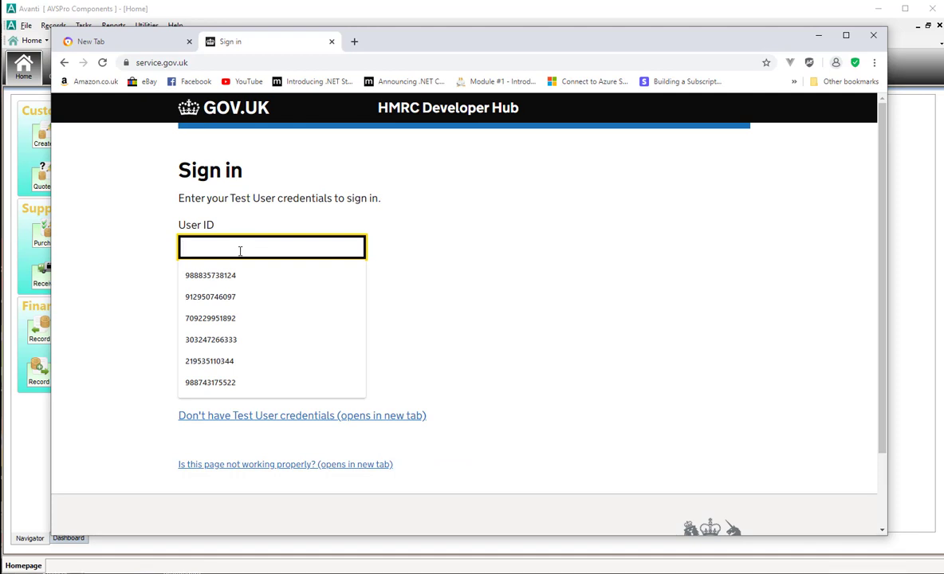
{"action": "type", "text": "8"}
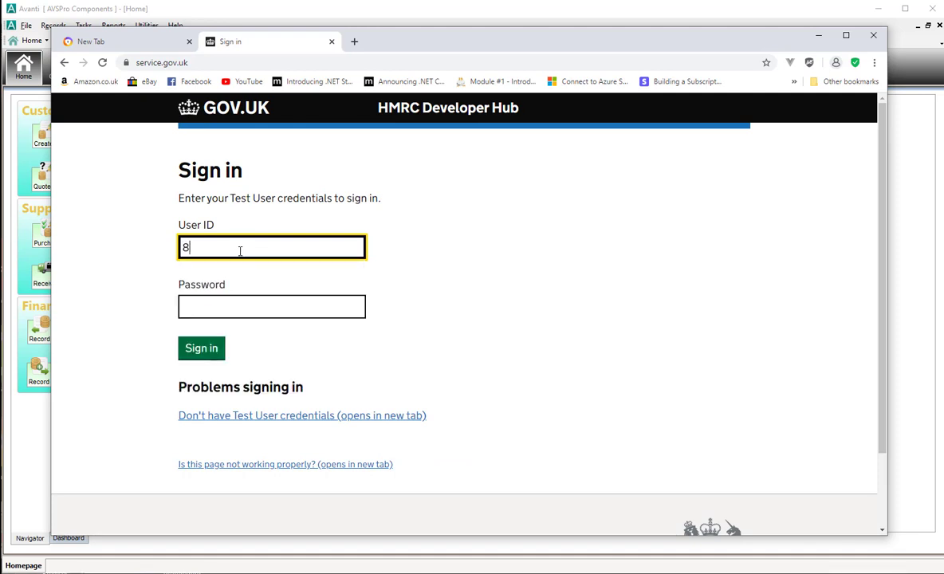
{"action": "type", "text": "49903493403"}
{"action": "key", "text": "Tab"}
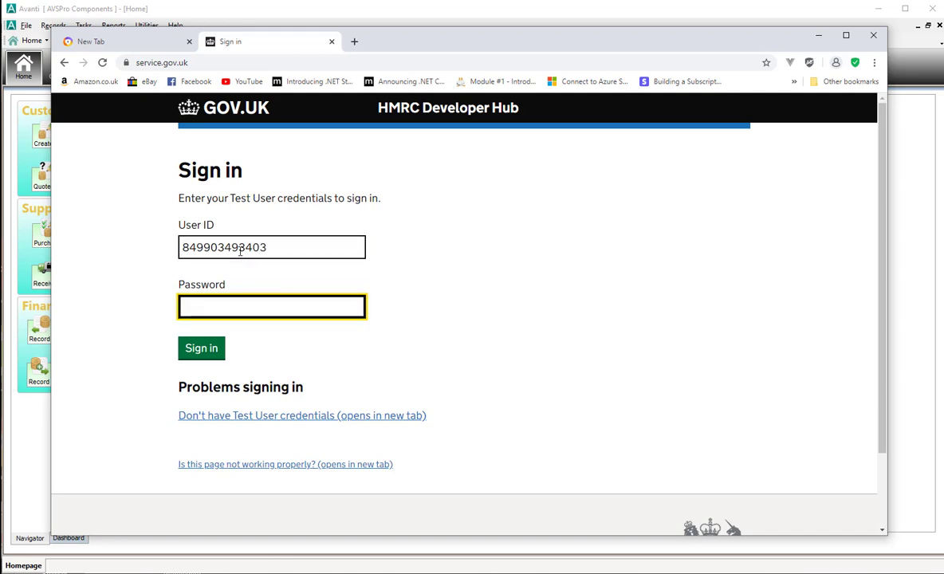
{"action": "type", "text": "••••••••••••"}
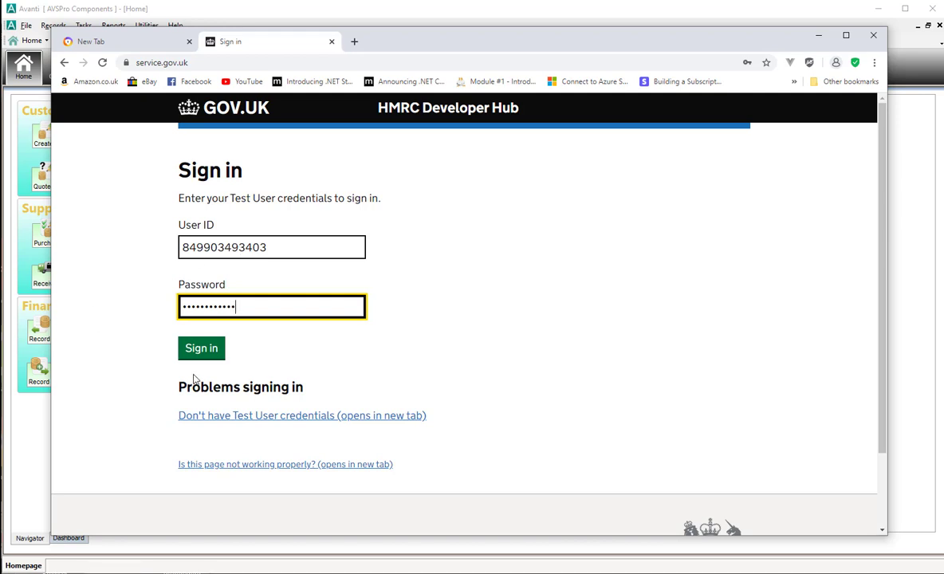
{"action": "left_click", "coordinate": [199, 351]}
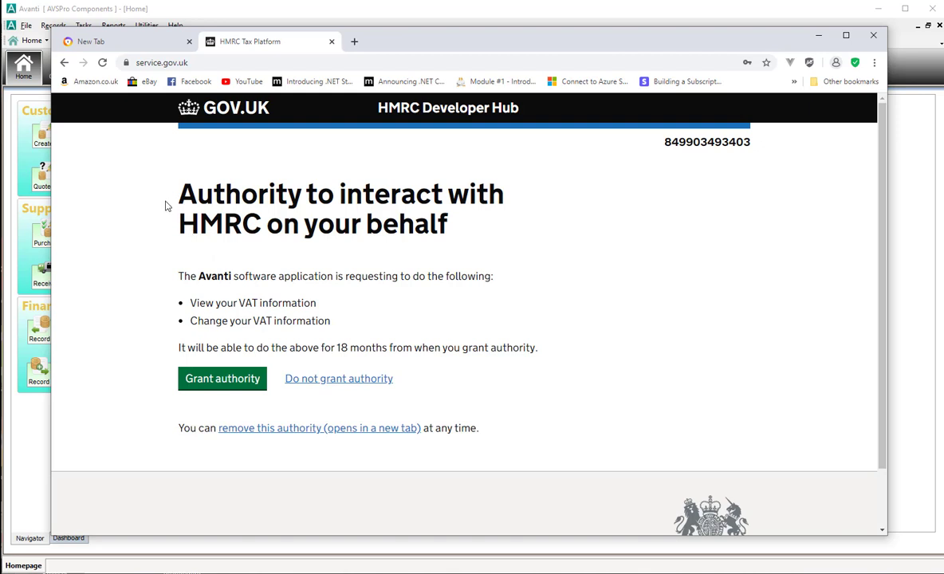
Highlight the page heading and the requested View and Change VAT information permissions.
{"action": "left_click_drag", "start_coordinate": [166, 179], "coordinate": [450, 214]}
{"action": "left_click", "coordinate": [451, 213]}
{"action": "left_click_drag", "start_coordinate": [181, 275], "coordinate": [513, 283]}
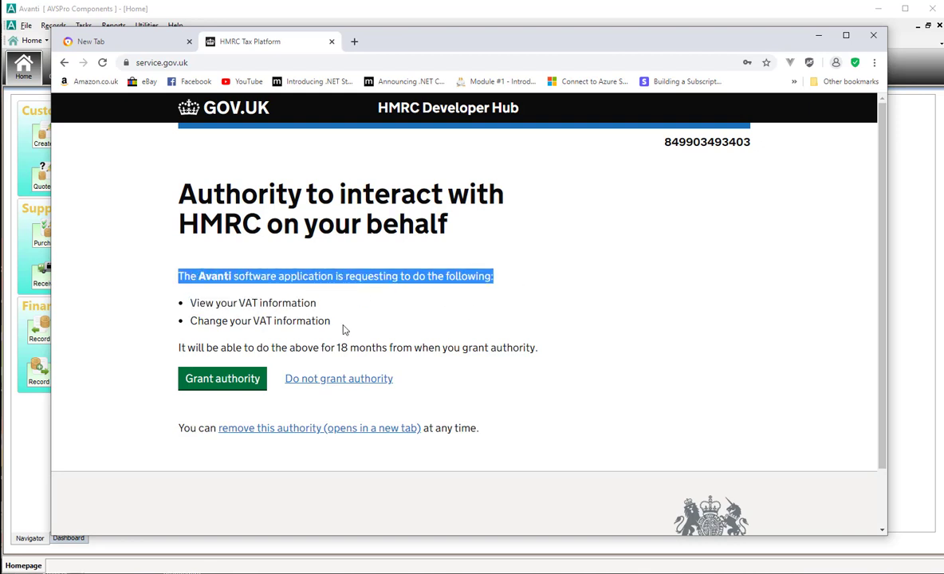
{"action": "left_click_drag", "start_coordinate": [189, 302], "coordinate": [343, 323]}
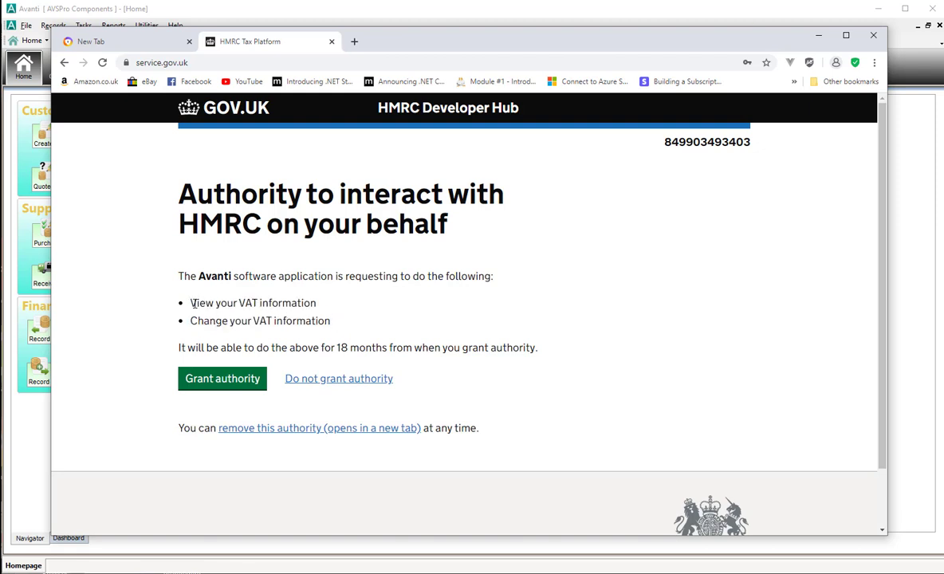
{"action": "left_click_drag", "start_coordinate": [191, 303], "coordinate": [318, 310]}
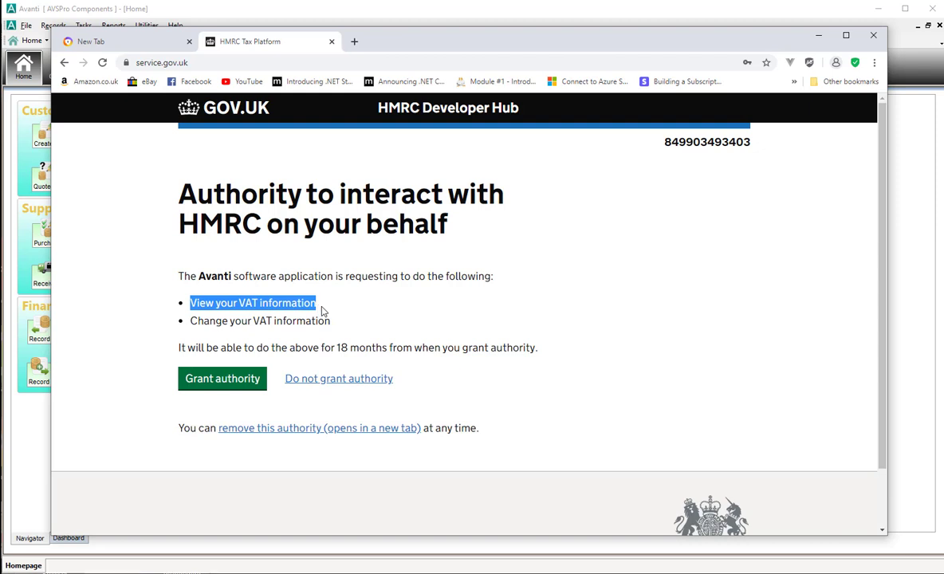
{"action": "left_click_drag", "start_coordinate": [330, 322], "coordinate": [187, 319]}
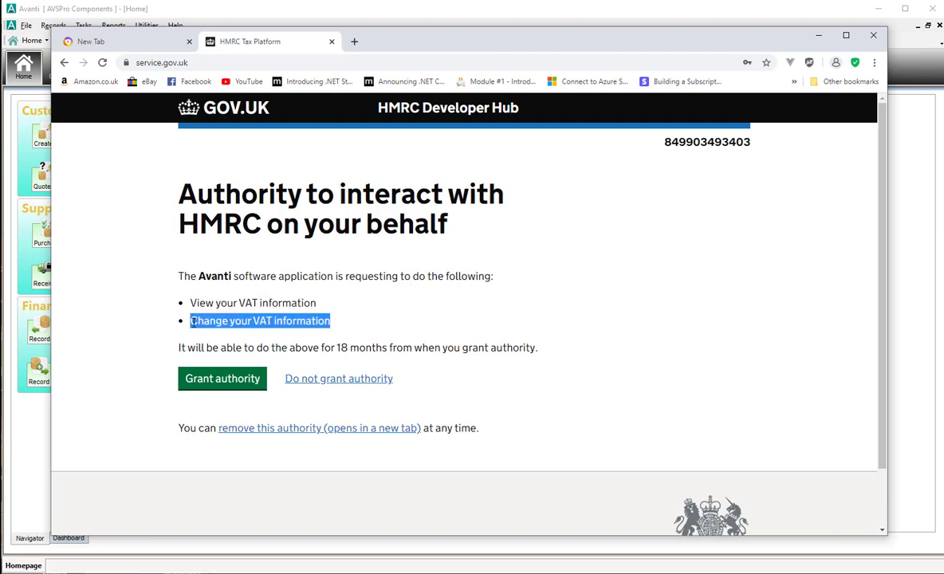
{"action": "left_click", "coordinate": [371, 319]}
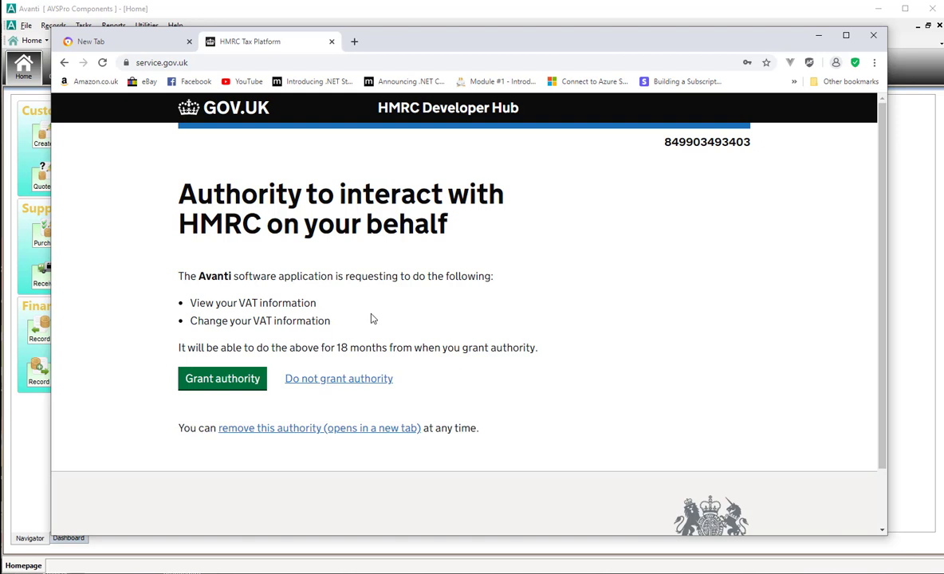
Grant Avanti authority, copy the authorisation code, and return to Avanti's VAT setup.
{"action": "left_click", "coordinate": [229, 380]}
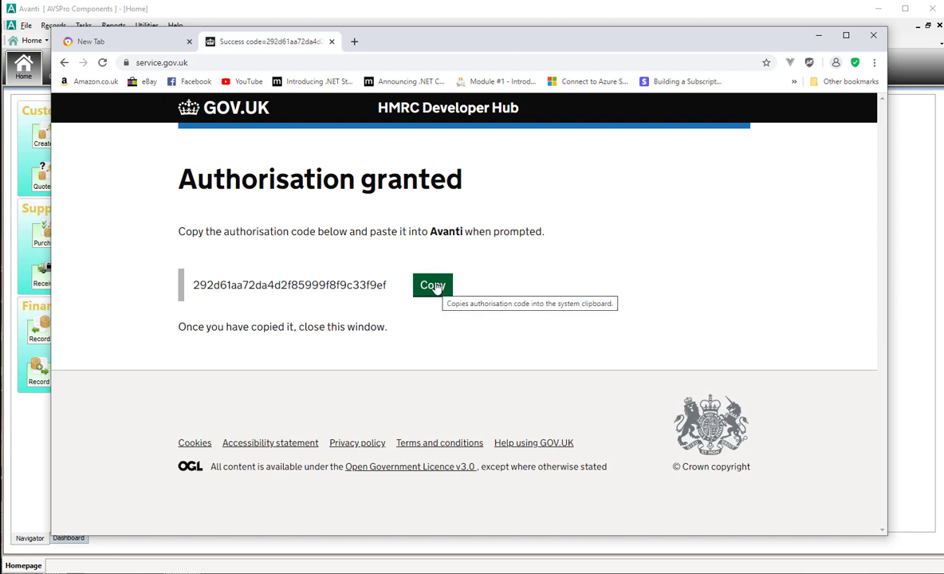
{"action": "left_click", "coordinate": [438, 289]}
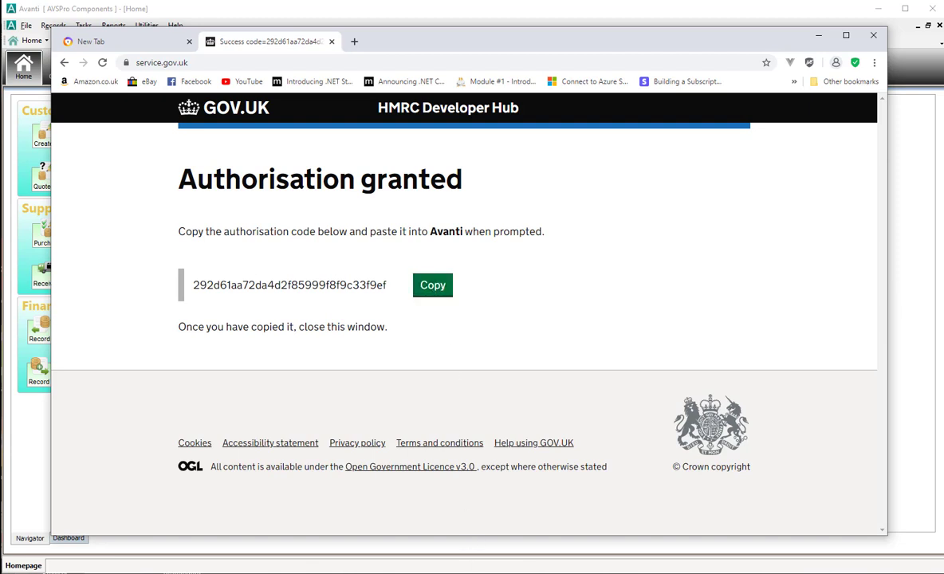
{"action": "left_click", "coordinate": [471, 540]}
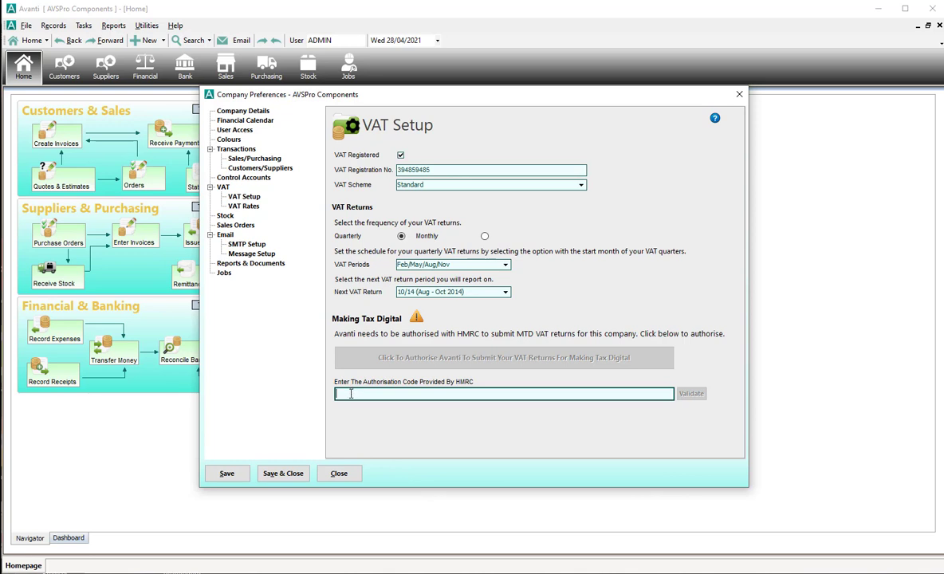
Paste the HMRC authorisation code into the authorisation code field.
{"action": "right_click", "coordinate": [350, 393]}
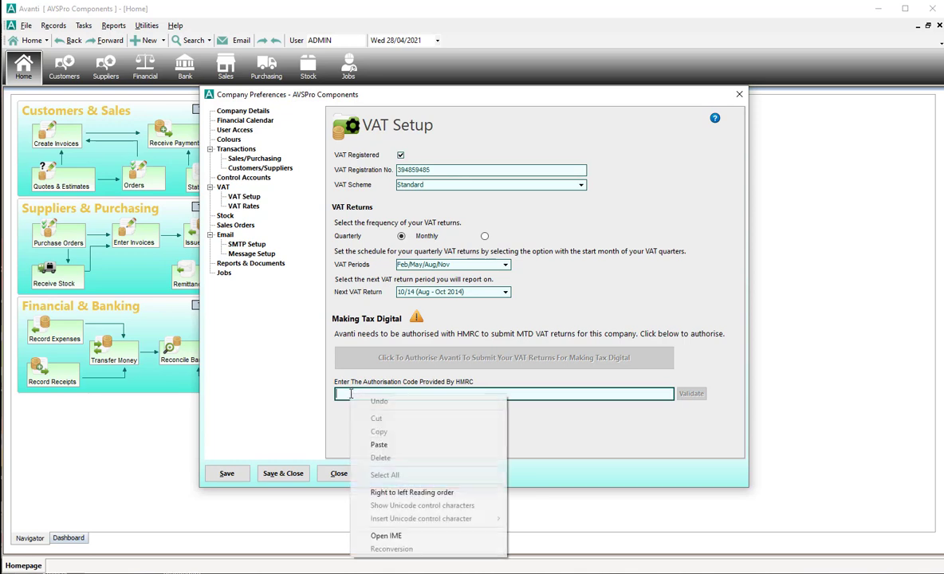
{"action": "left_click", "coordinate": [383, 447]}
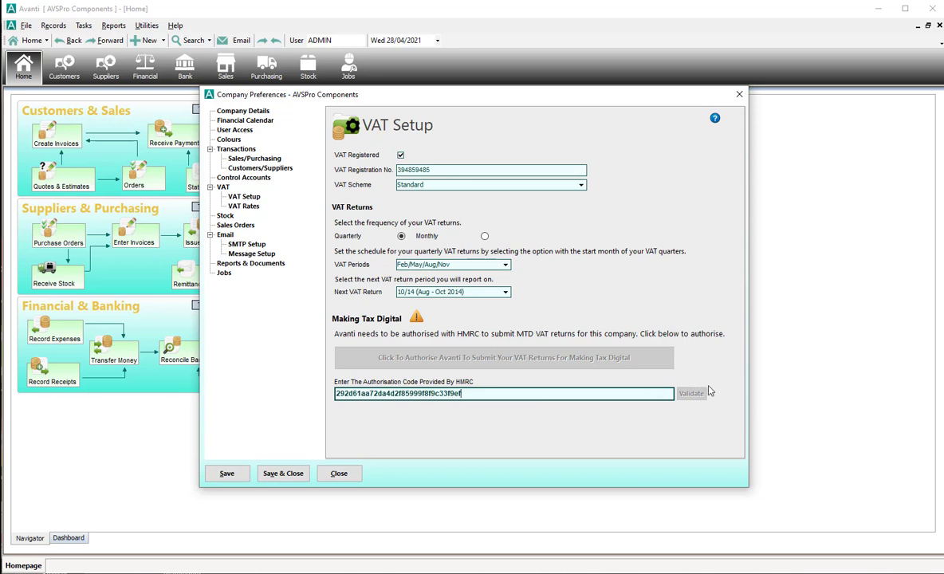
{"action": "key", "text": "Tab"}
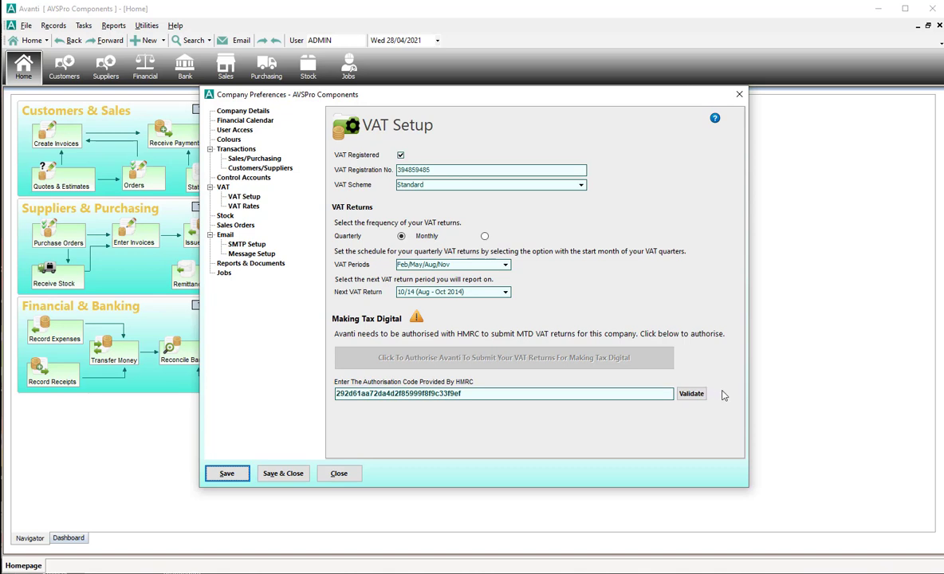
Select and deselect the VAT registration number a few times to check it.
{"action": "double_click", "coordinate": [405, 169]}
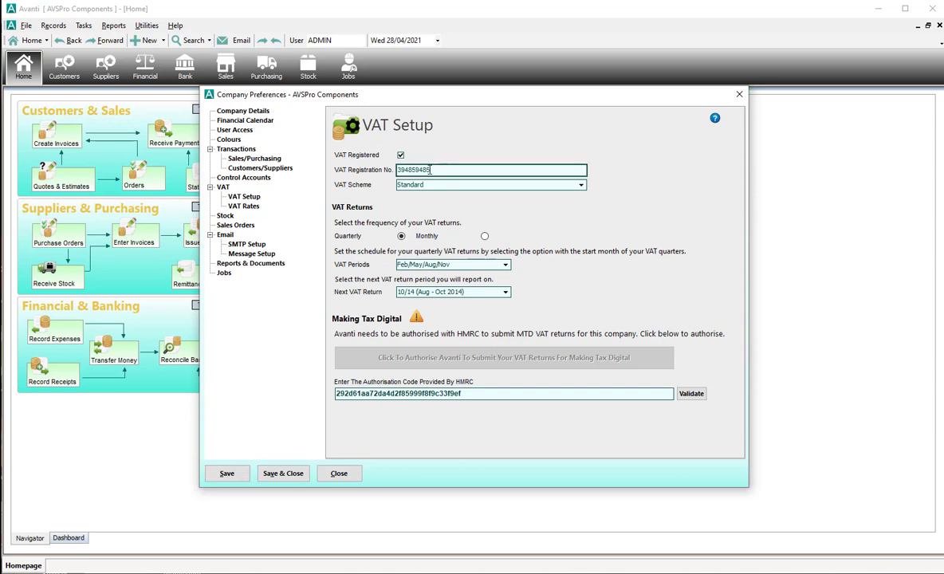
{"action": "left_click", "coordinate": [478, 169]}
{"action": "double_click", "coordinate": [440, 170]}
{"action": "left_click", "coordinate": [444, 171]}
{"action": "double_click", "coordinate": [439, 170]}
{"action": "left_click", "coordinate": [429, 169]}
Validate the authorisation code, acknowledge Authorisation Granted, and save and close the company preferences.
{"action": "left_click", "coordinate": [691, 395]}
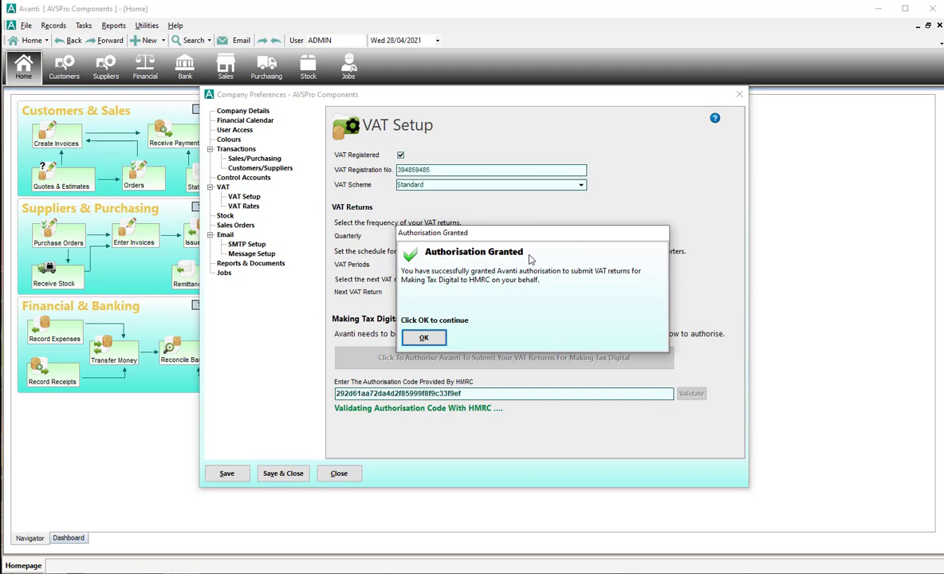
{"action": "left_click", "coordinate": [434, 339]}
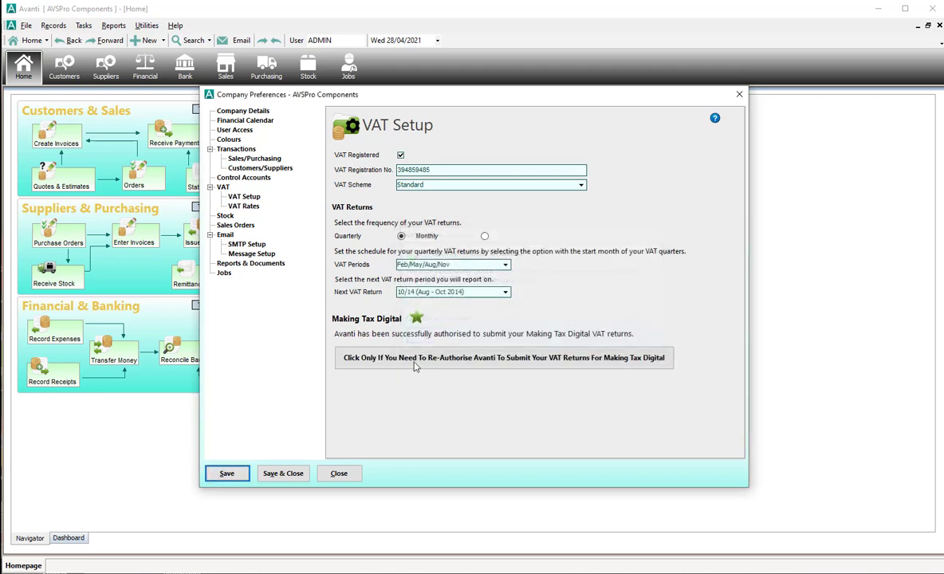
{"action": "left_click", "coordinate": [292, 476]}
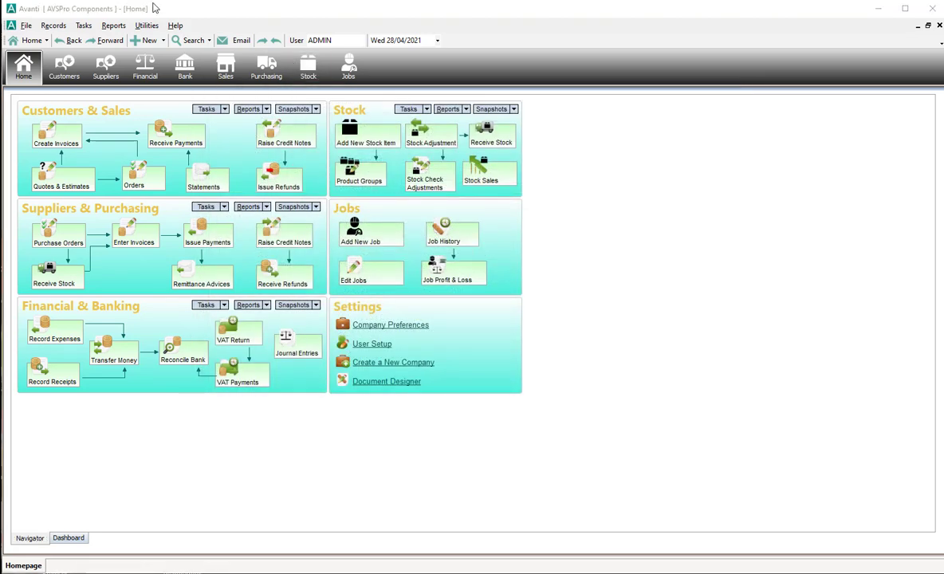
Open the VAT Return window from Reports > Financial.
{"action": "left_click", "coordinate": [114, 25]}
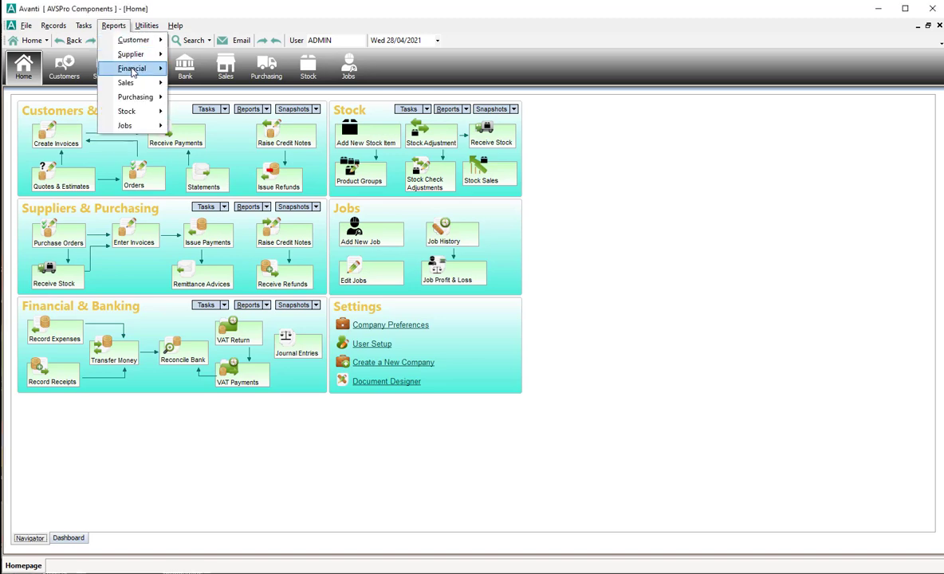
{"action": "mouse_move", "coordinate": [134, 71]}
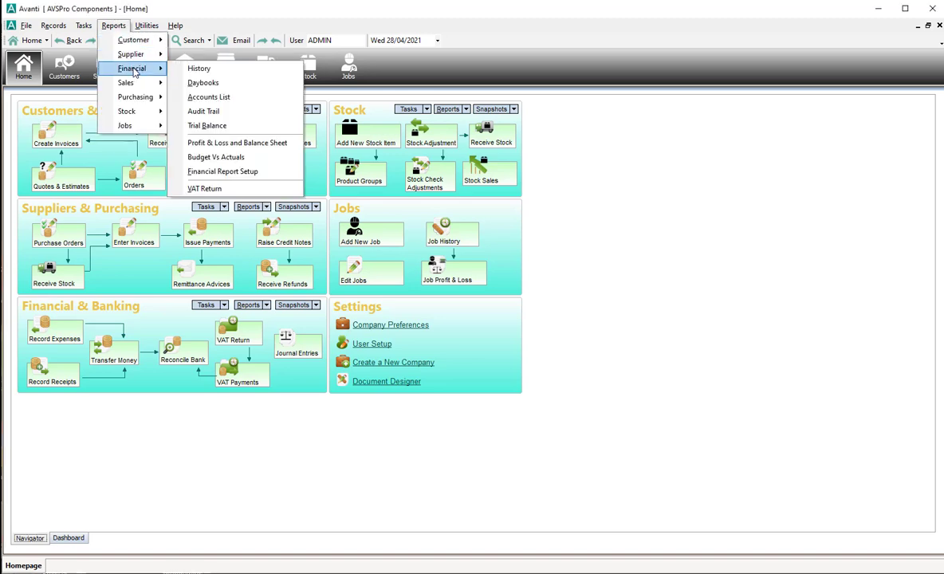
{"action": "left_click", "coordinate": [222, 187]}
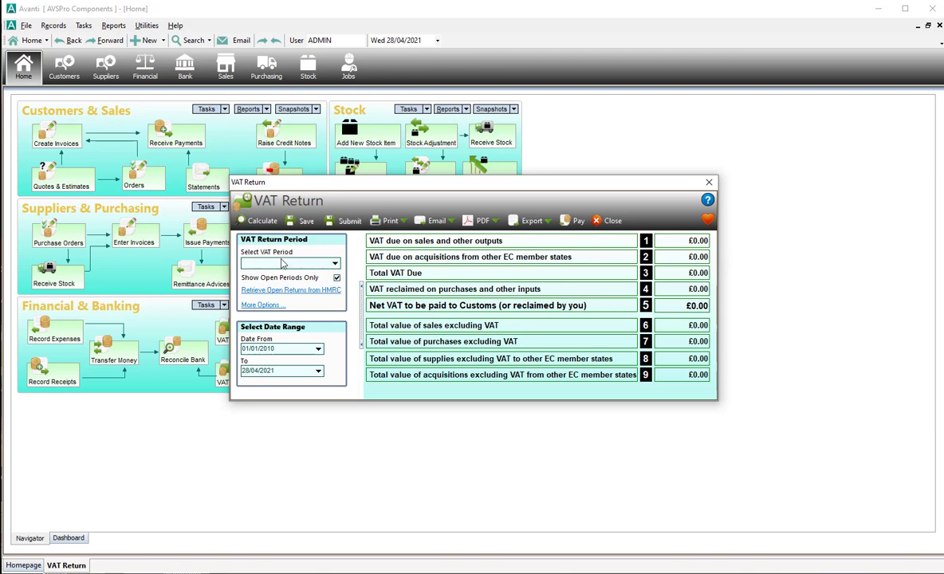
Check the VAT period list with and without Show Open Periods Only; it offers no periods yet.
{"action": "left_click", "coordinate": [335, 265]}
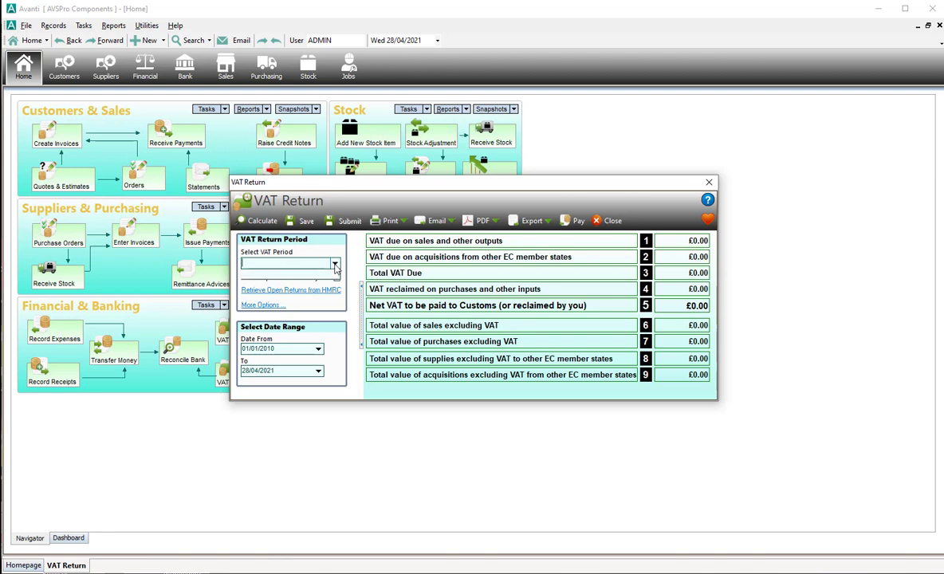
{"action": "left_click", "coordinate": [333, 264]}
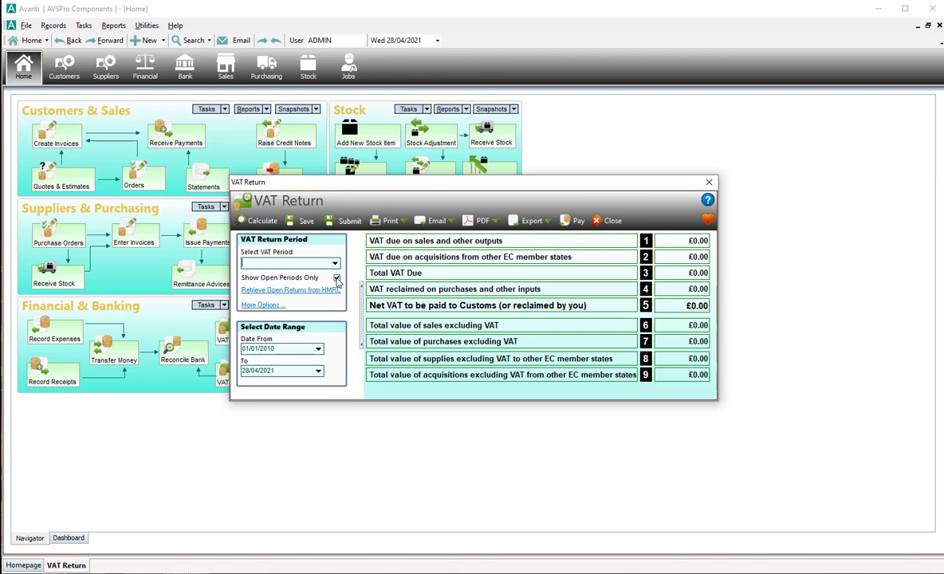
{"action": "left_click", "coordinate": [336, 280]}
{"action": "left_click", "coordinate": [335, 264]}
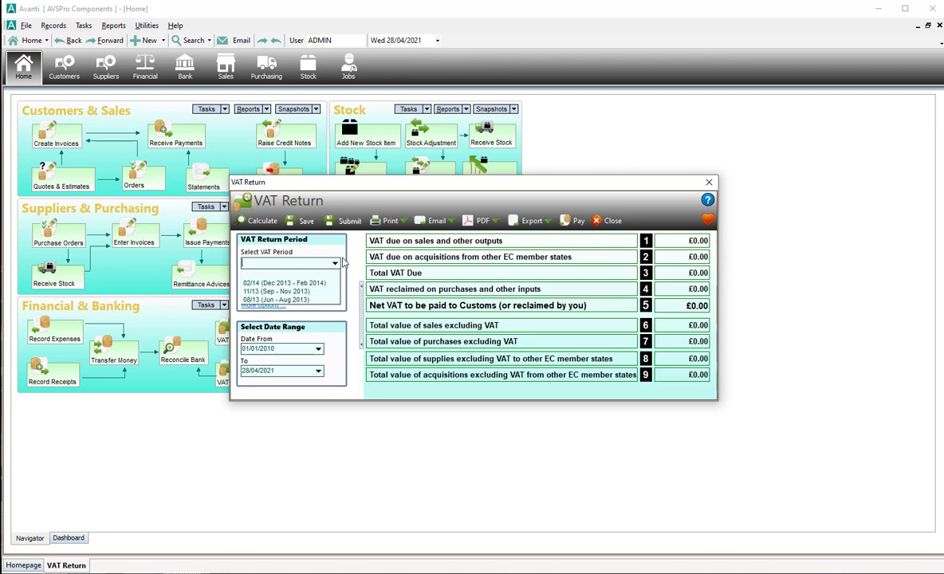
{"action": "left_click", "coordinate": [337, 267]}
{"action": "left_click", "coordinate": [336, 278]}
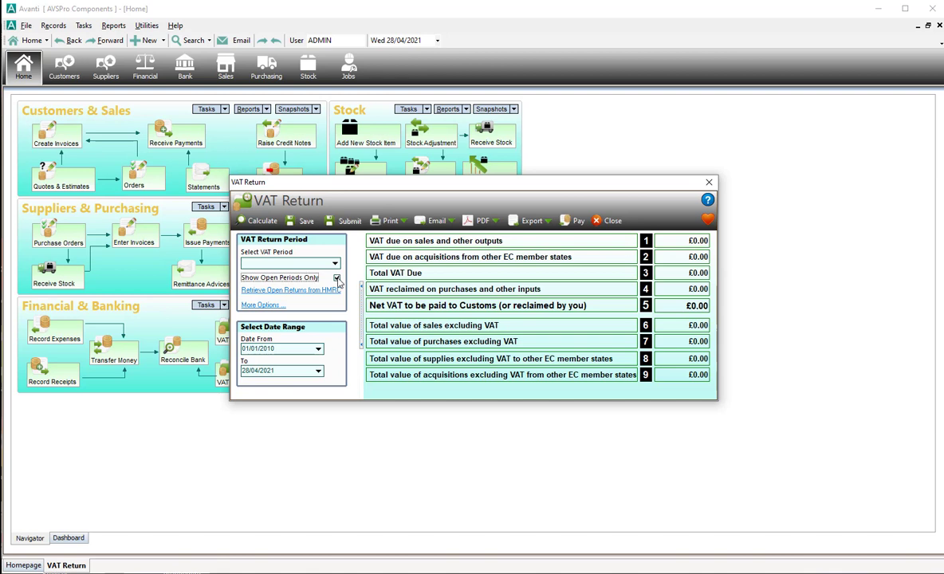
{"action": "left_click", "coordinate": [335, 264]}
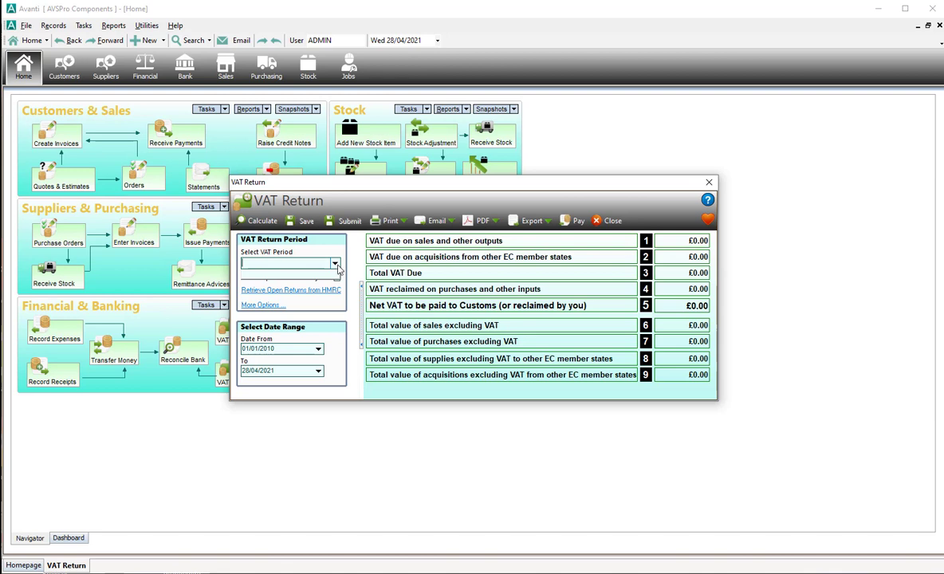
{"action": "left_click", "coordinate": [353, 256]}
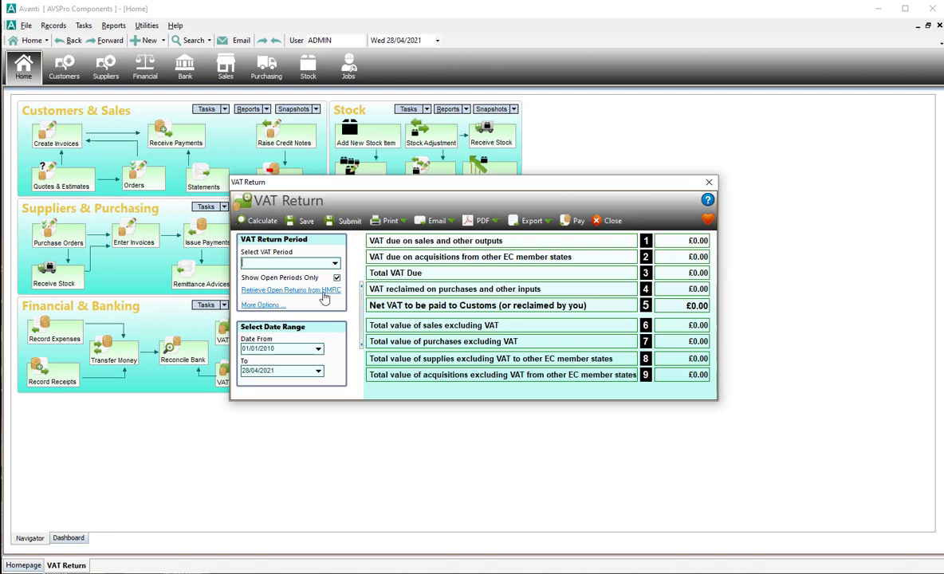
Retrieve the open returns from HMRC and pick period 03/17 (Jan - Mar 2017).
{"action": "left_click", "coordinate": [298, 292]}
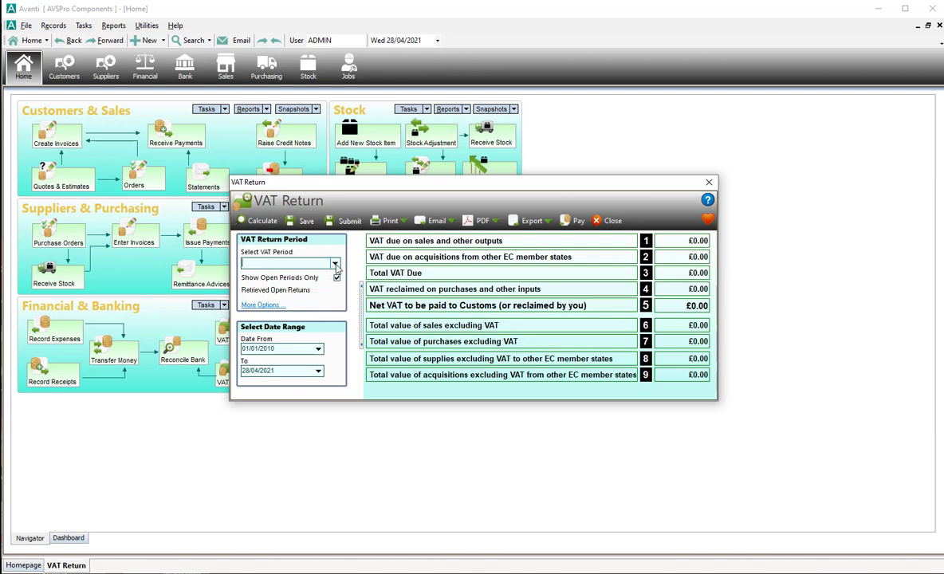
{"action": "left_click", "coordinate": [336, 265]}
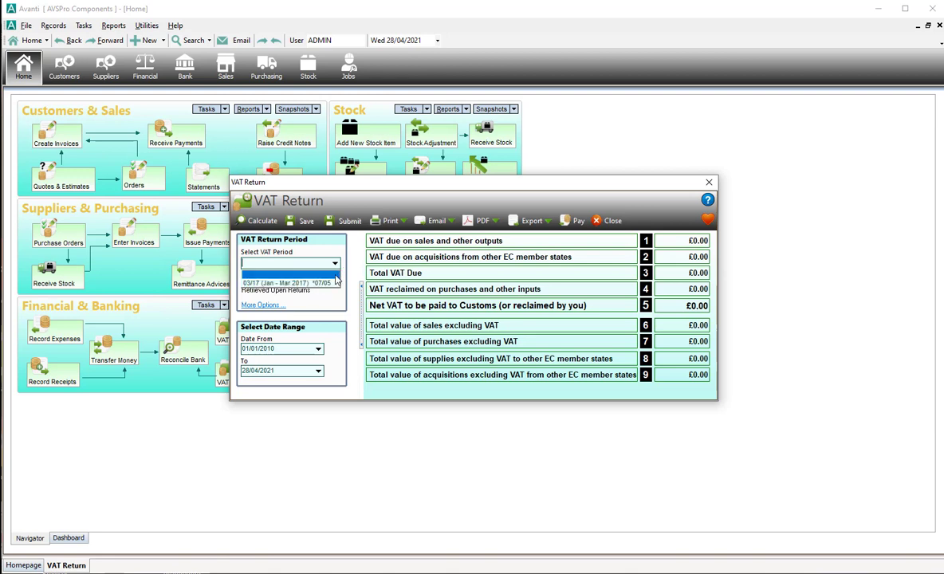
{"action": "left_click", "coordinate": [327, 283]}
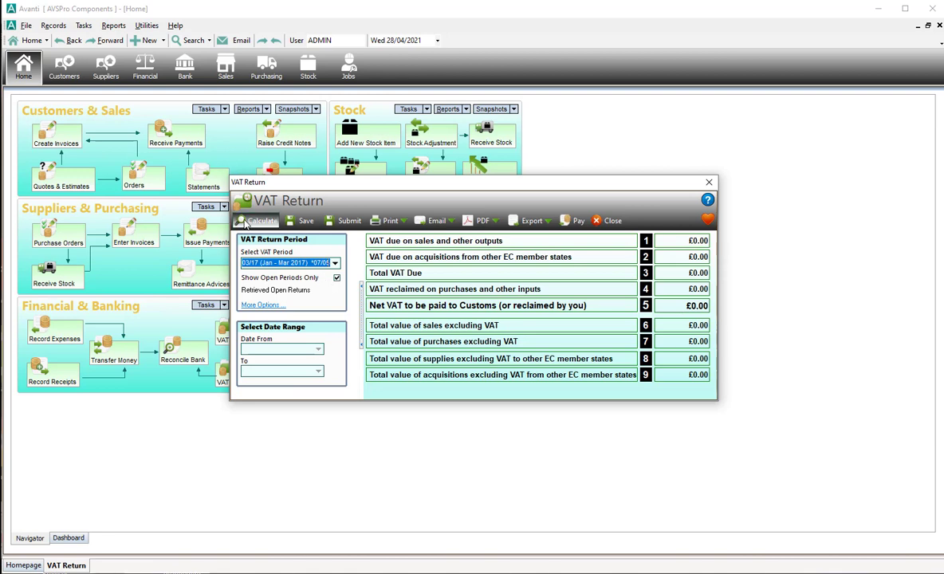
Calculate the 03/17 return (£33.32 VAT on £166.60 sales) and begin submitting it.
{"action": "left_click", "coordinate": [245, 224]}
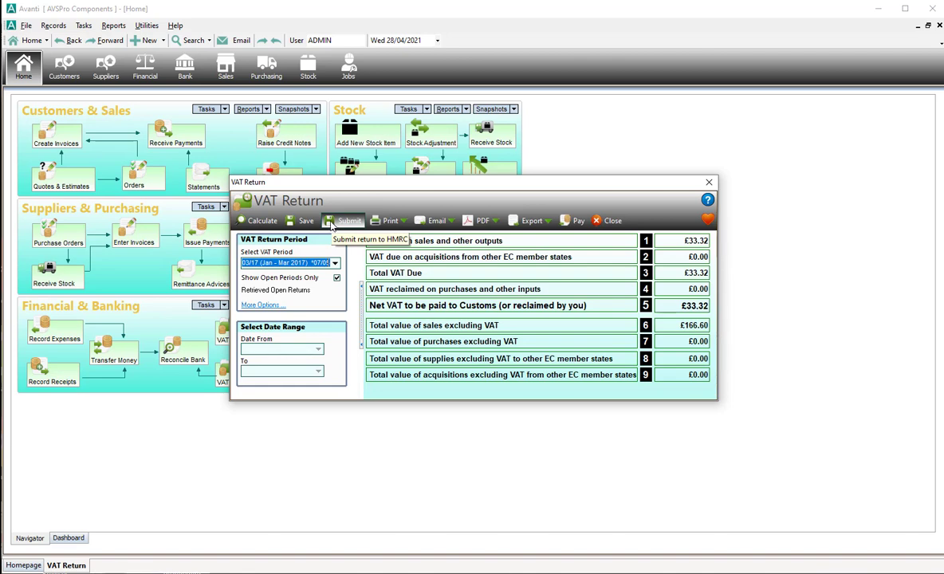
{"action": "left_click", "coordinate": [333, 224]}
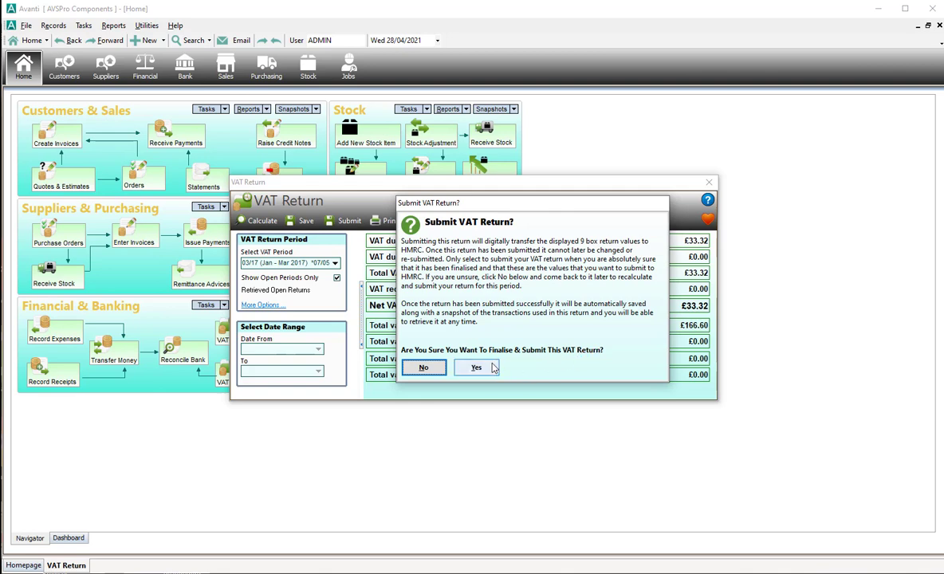
Agree to submit, tick the declaration, enter the submitter's name in Submitted by, and confirm.
{"action": "left_click", "coordinate": [477, 368]}
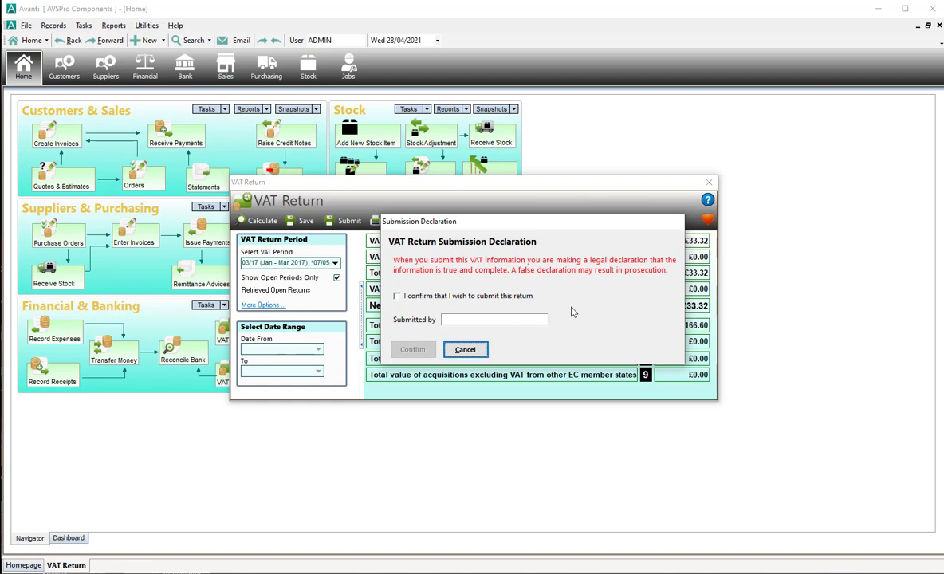
{"action": "left_click", "coordinate": [398, 297]}
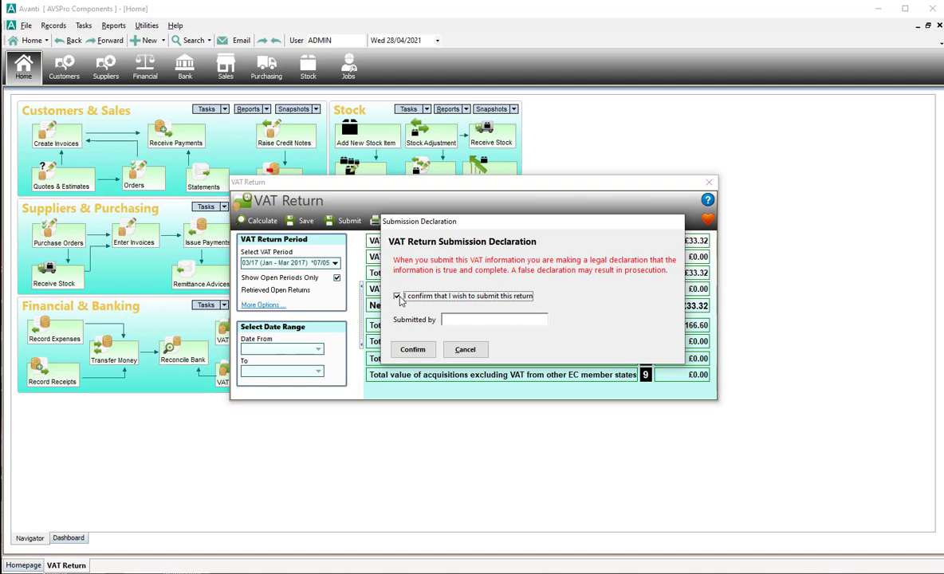
{"action": "left_click", "coordinate": [450, 319]}
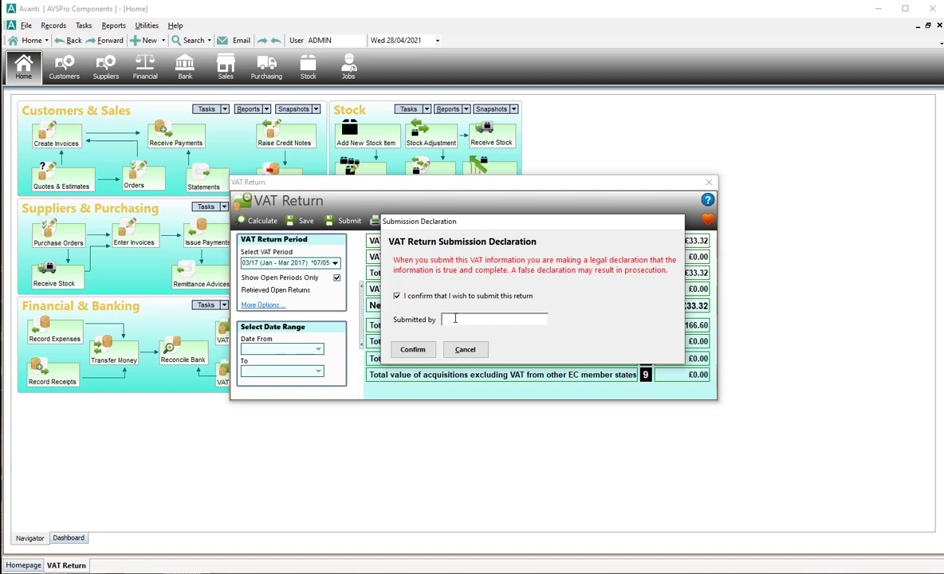
{"action": "key", "text": "Tab"}
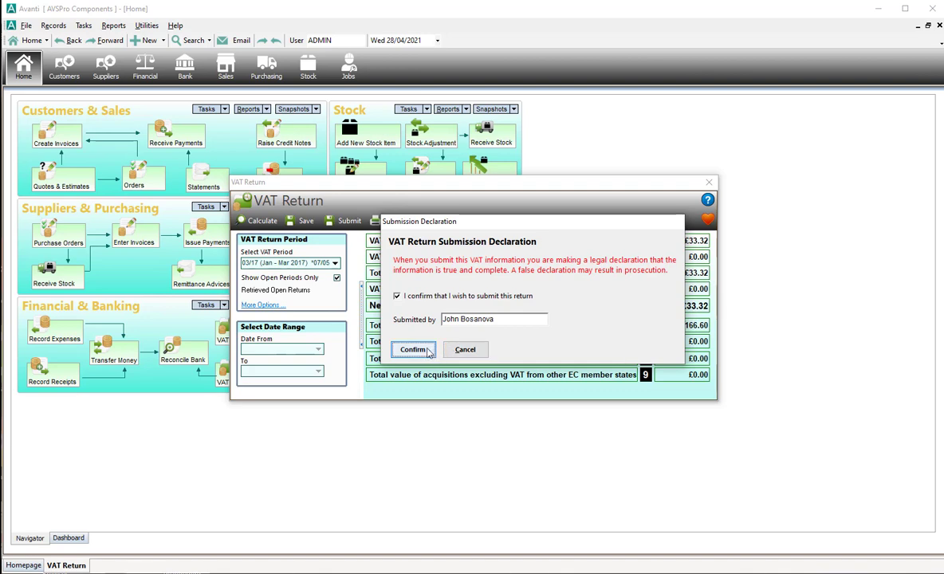
{"action": "left_click", "coordinate": [429, 353]}
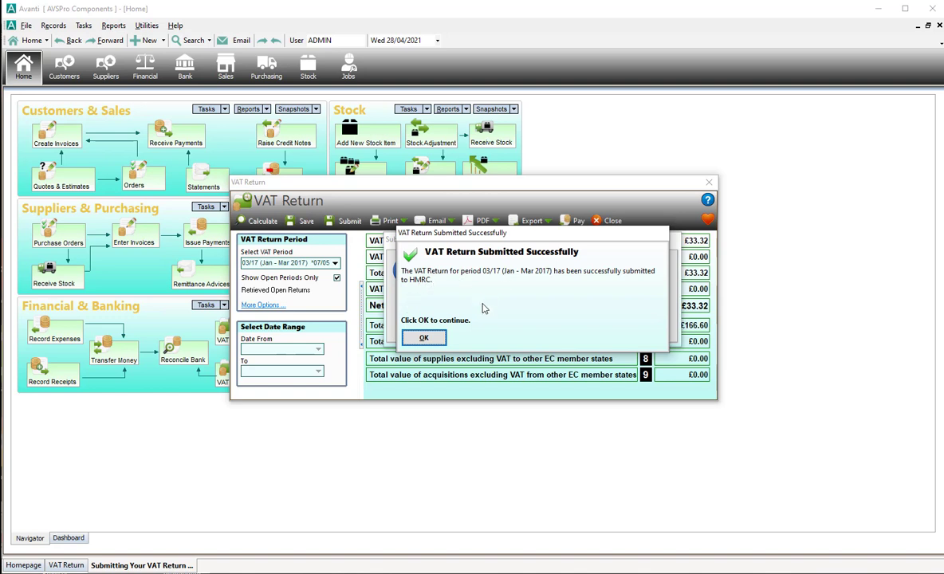
Dismiss the success message to show the HMRC receipt ID and charge reference.
{"action": "left_click", "coordinate": [438, 340]}
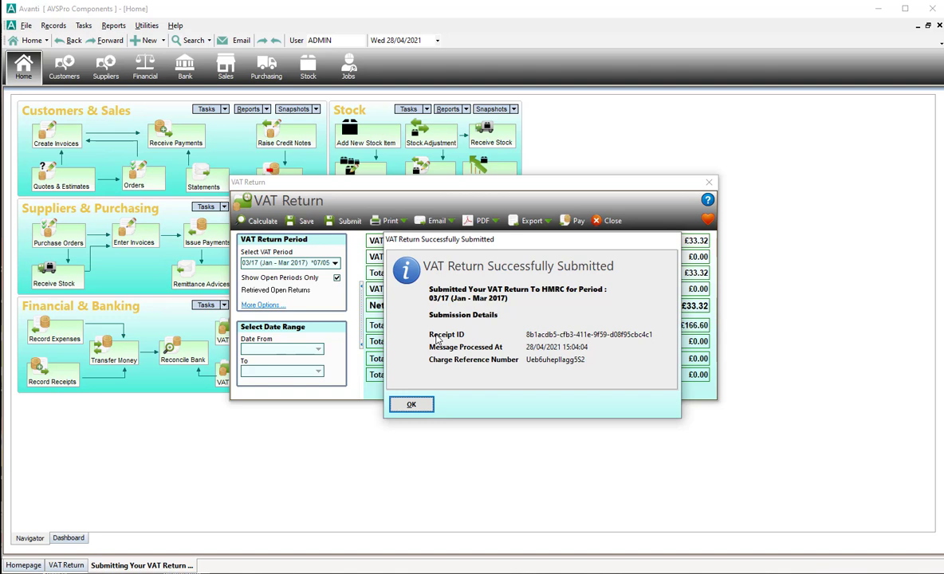